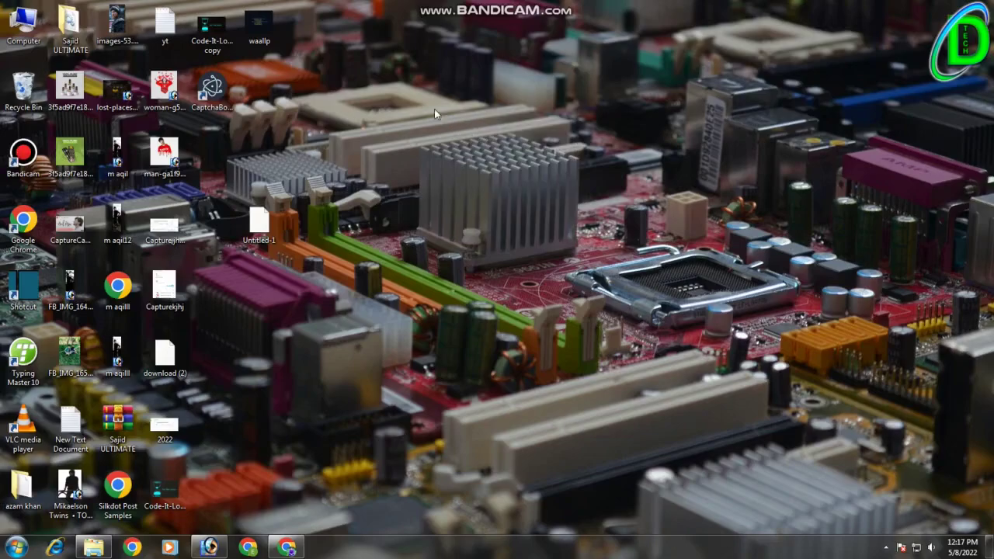
# Restore the Photoshop window showing trtrtr.jpg with the hooded figure selected.
pyautogui.click(208, 547)
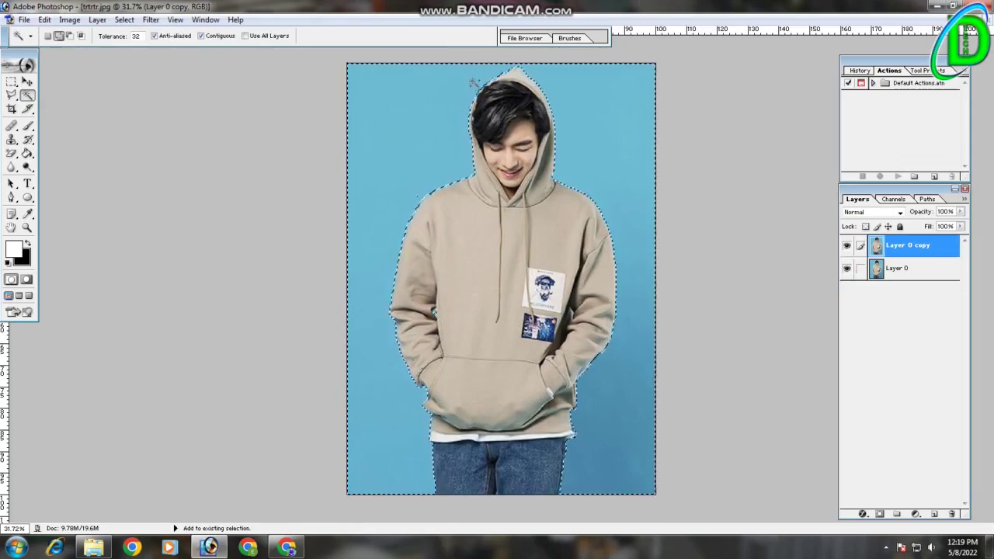
# Feather the figure selection and copy it onto a new Layer 1 via Layer via Copy.
pyautogui.rightClick(580, 126)
pyautogui.click(601, 238)
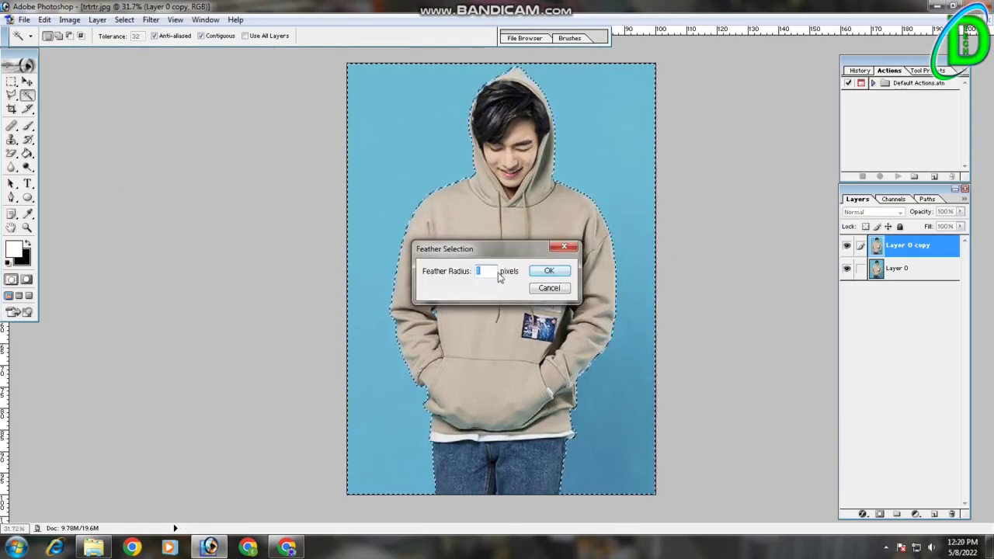
pyautogui.click(552, 272)
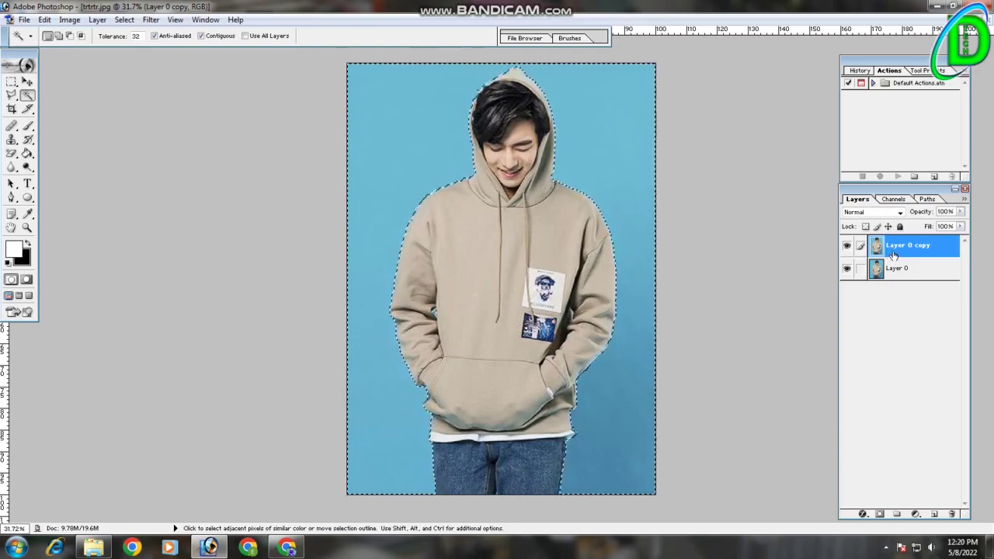
pyautogui.rightClick(481, 188)
pyautogui.click(525, 351)
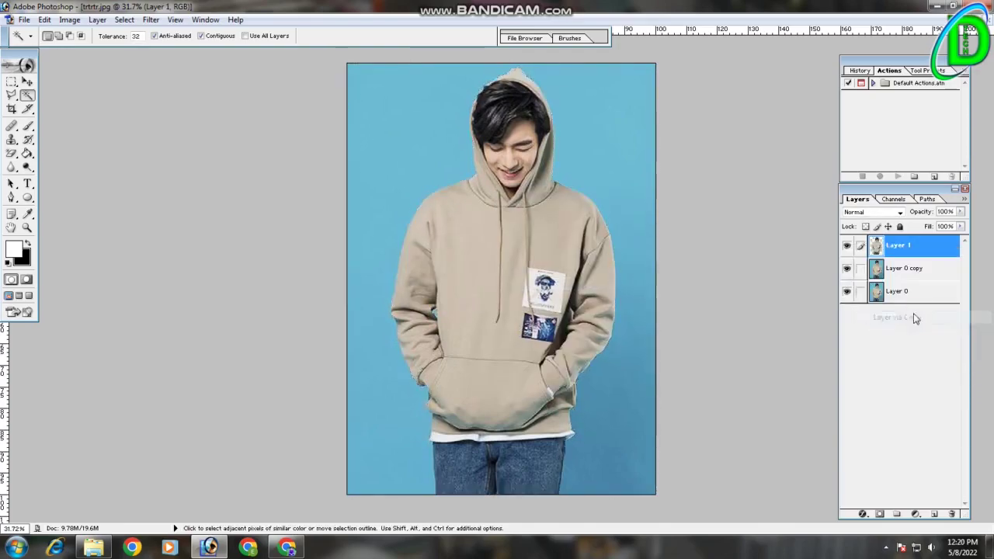
# Hide Layer 0 and Layer 0 copy, then duplicate Layer 1 as Layer 1 copy.
pyautogui.click(847, 291)
pyautogui.click(847, 268)
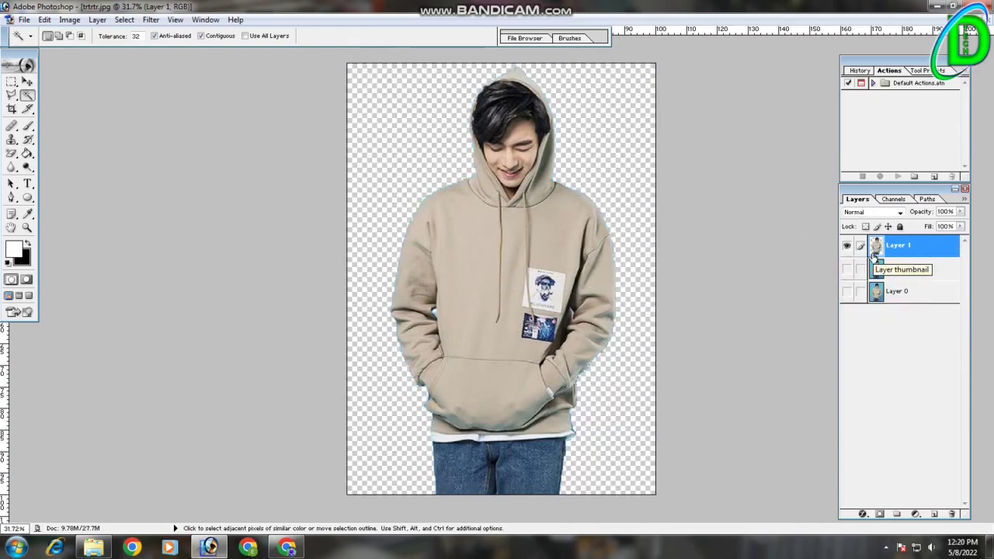
pyautogui.click(847, 267)
pyautogui.click(847, 267)
pyautogui.click(847, 268)
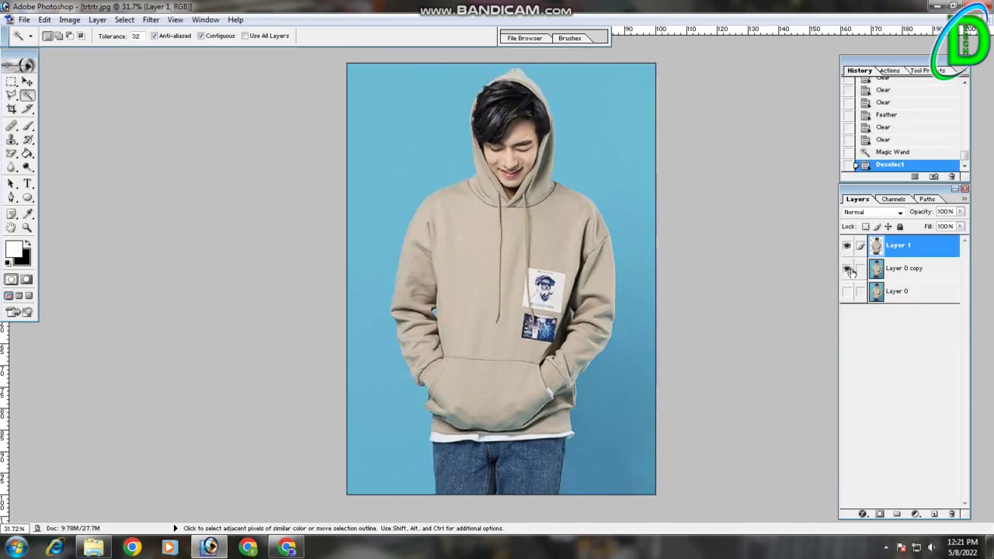
pyautogui.click(848, 268)
pyautogui.hotkey('ctrl', 'j')
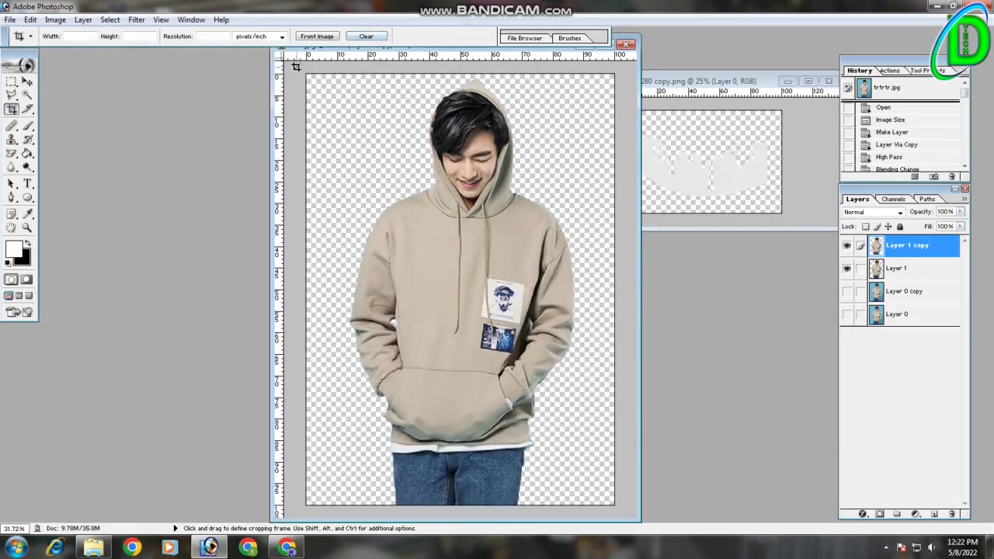
# Crop the canvas tightly around the hooded figure.
pyautogui.moveTo(306, 73); pyautogui.dragTo(615, 447)
pyautogui.rightClick(543, 202)
pyautogui.click(546, 204)
pyautogui.moveTo(311, 124); pyautogui.dragTo(613, 485)
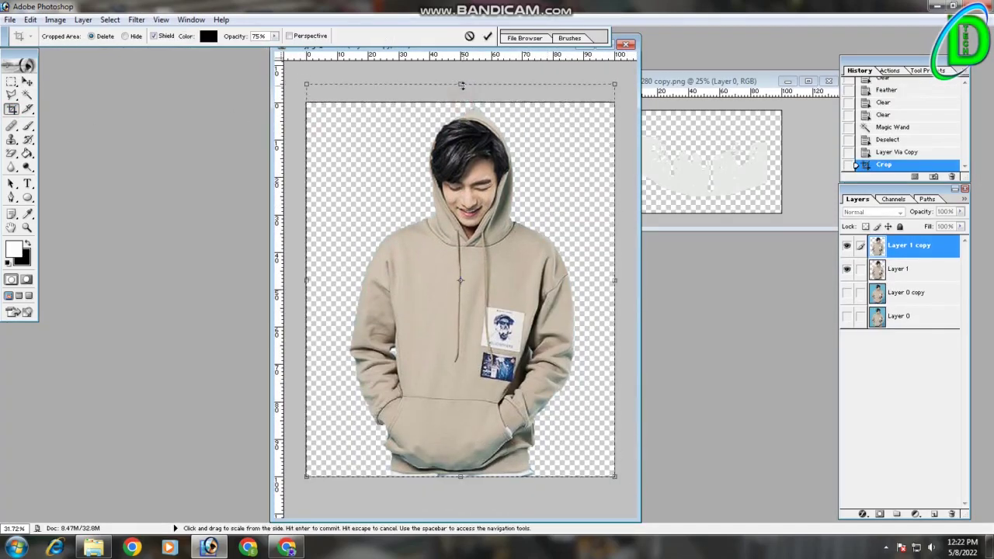
pyautogui.press('Return')
# Drag the white splash shape into the portrait and scale it across the chest.
pyautogui.click(699, 192)
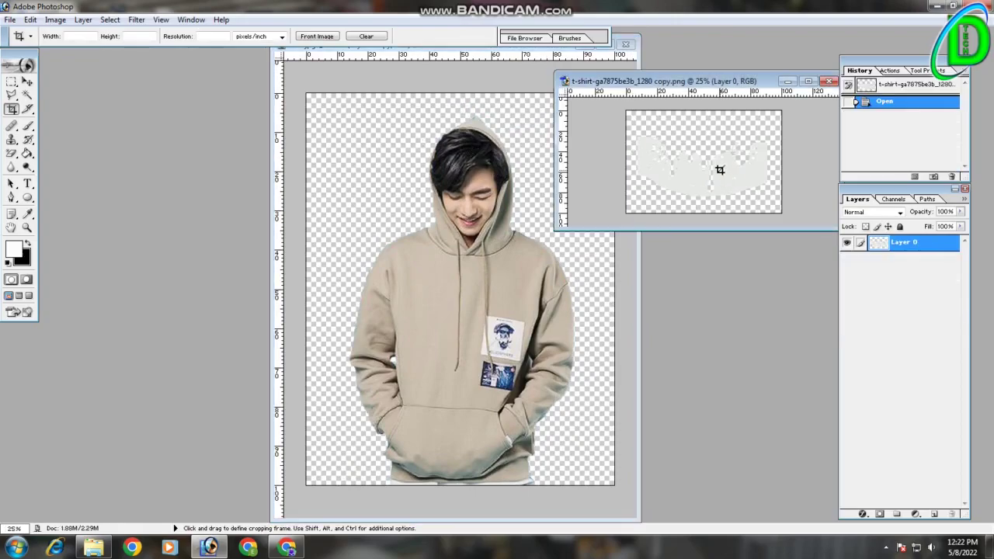
pyautogui.press('v')
pyautogui.moveTo(699, 191)
pyautogui.mouseDown()
pyautogui.moveTo(471, 336)
pyautogui.moveTo(466, 326)
pyautogui.mouseUp()
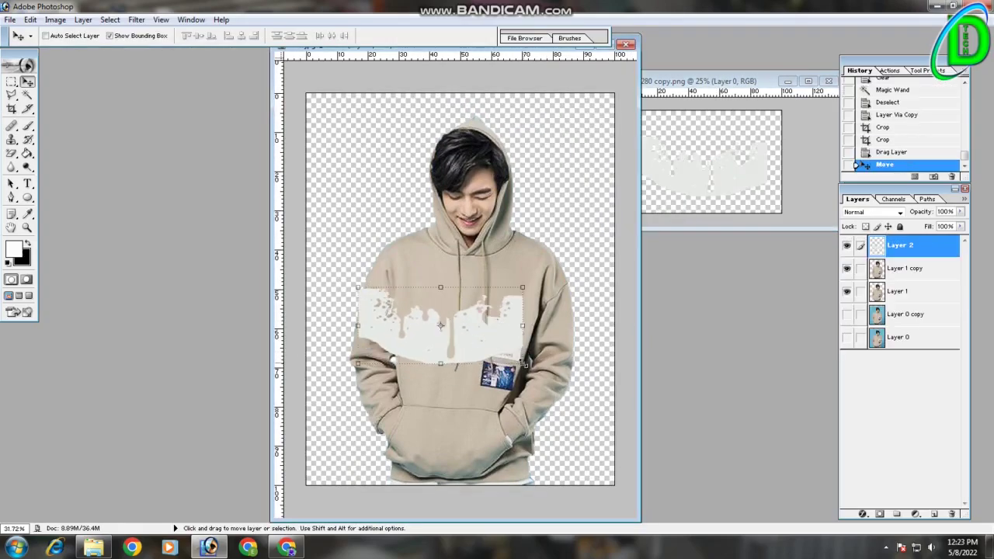
pyautogui.hotkey('ctrl', 't')
pyautogui.moveTo(524, 361); pyautogui.dragTo(575, 365)
pyautogui.moveTo(530, 322); pyautogui.dragTo(526, 308)
pyautogui.press('Return')
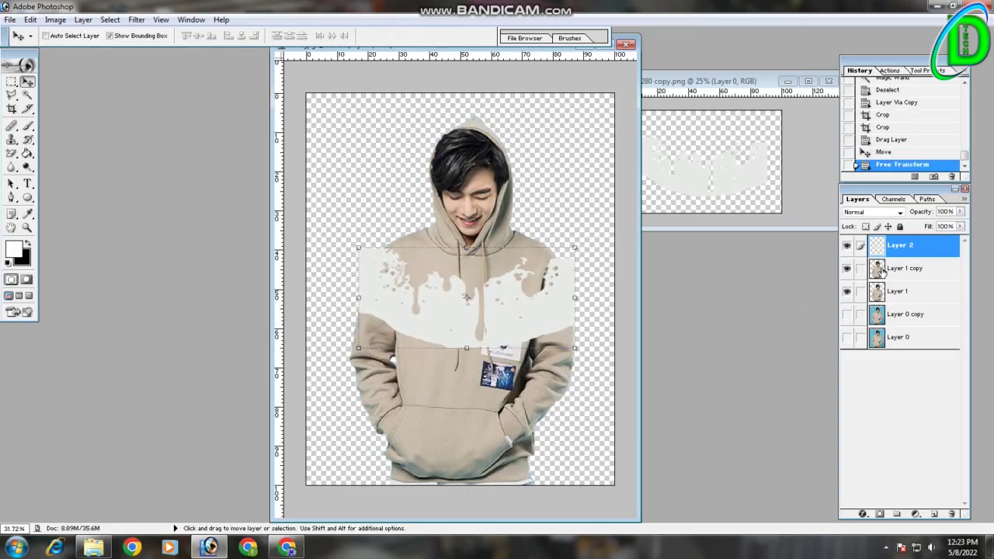
# Delete the splash-shaped area from Layer 1 copy using the splash outline, then deselect.
pyautogui.click(881, 270)
pyautogui.keyDown('ctrl'); pyautogui.click(878, 246); pyautogui.keyUp('ctrl')
pyautogui.click(846, 245)
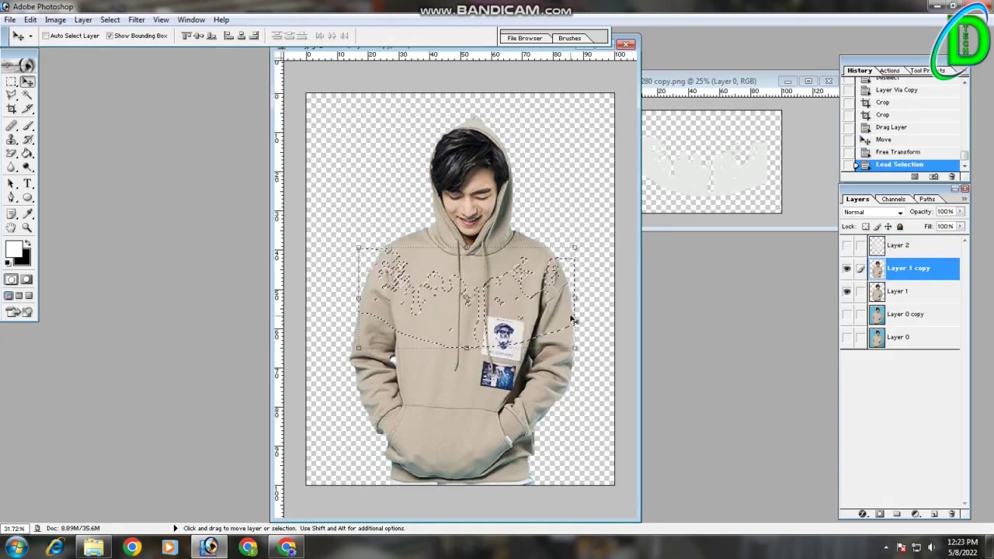
pyautogui.press('Delete')
pyautogui.click(847, 291)
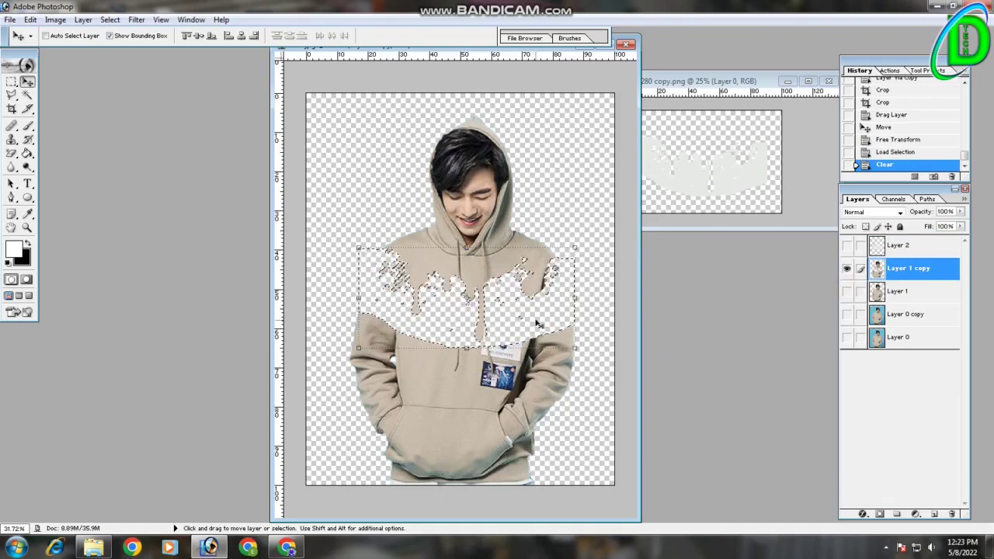
pyautogui.hotkey('ctrl', 'd')
# Erase the lower hoodie below the drips with a large eraser and duplicate the layer.
pyautogui.click(13, 153)
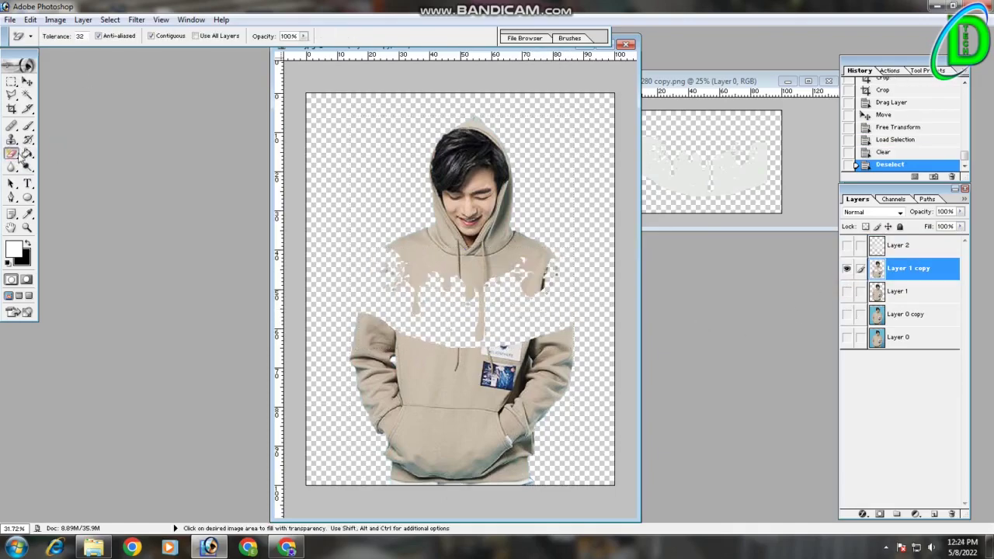
pyautogui.rightClick(551, 372)
pyautogui.click(667, 385)
pyautogui.moveTo(497, 465); pyautogui.dragTo(520, 395)
pyautogui.moveTo(466, 435)
pyautogui.mouseDown()
pyautogui.moveTo(506, 366)
pyautogui.moveTo(365, 350)
pyautogui.moveTo(417, 373)
pyautogui.moveTo(476, 478)
pyautogui.mouseUp()
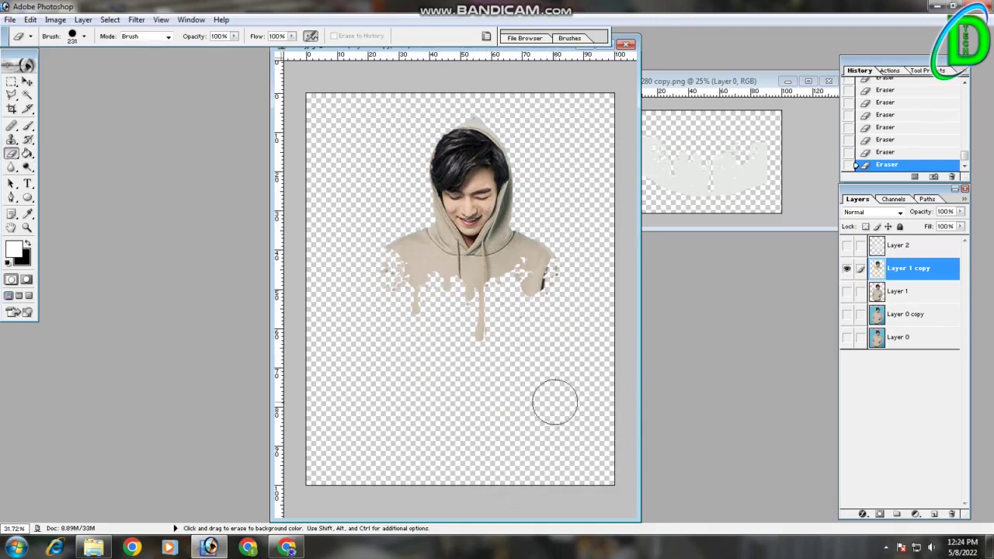
pyautogui.hotkey('ctrl', 'j')
# Add a Selective Color adjustment pushing Neutrals toward red: cyan removed, magenta, yellow and black raised.
pyautogui.click(885, 293)
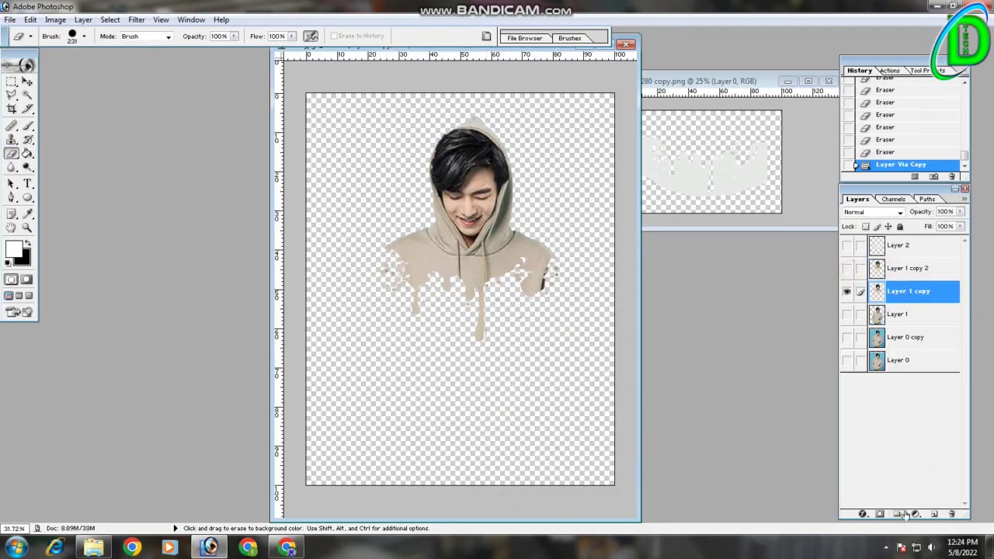
pyautogui.click(915, 514)
pyautogui.click(923, 402)
pyautogui.click(796, 283)
pyautogui.click(764, 356)
pyautogui.moveTo(763, 369); pyautogui.dragTo(825, 368)
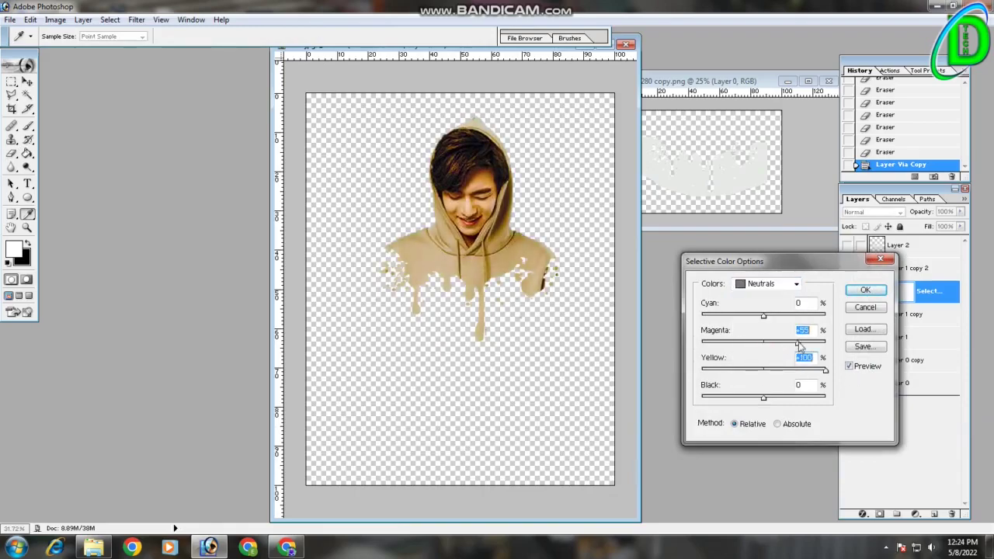
pyautogui.moveTo(763, 341); pyautogui.dragTo(825, 342)
pyautogui.moveTo(764, 314); pyautogui.dragTo(767, 315)
pyautogui.moveTo(825, 342)
pyautogui.mouseDown()
pyautogui.moveTo(701, 341)
pyautogui.moveTo(825, 342)
pyautogui.mouseUp()
pyautogui.moveTo(766, 315); pyautogui.dragTo(701, 314)
pyautogui.moveTo(763, 396); pyautogui.dragTo(825, 396)
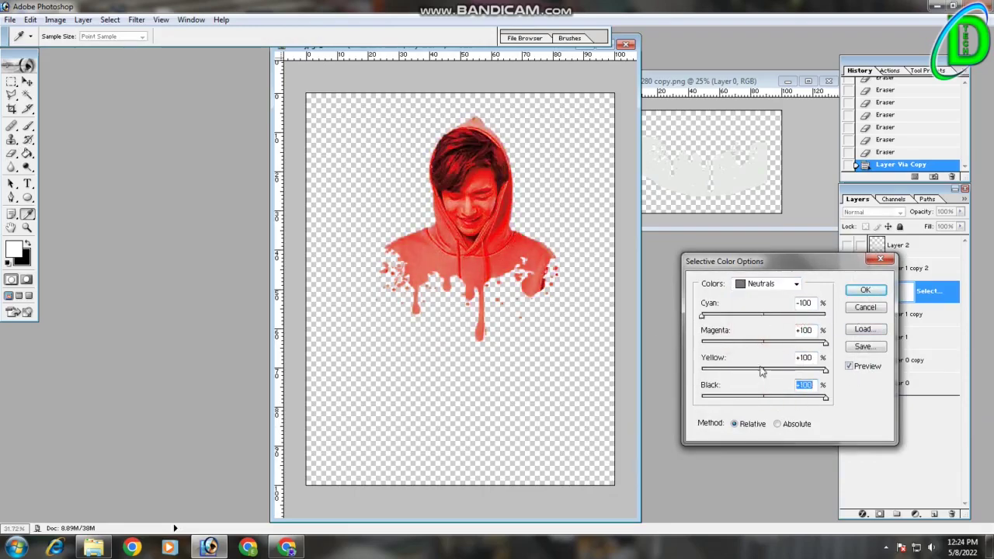
# Set Whites to full magenta with no cyan and confirm the red Selective Color adjustment.
pyautogui.click(784, 287)
pyautogui.click(765, 358)
pyautogui.moveTo(763, 341); pyautogui.dragTo(825, 341)
pyautogui.moveTo(763, 314); pyautogui.dragTo(701, 315)
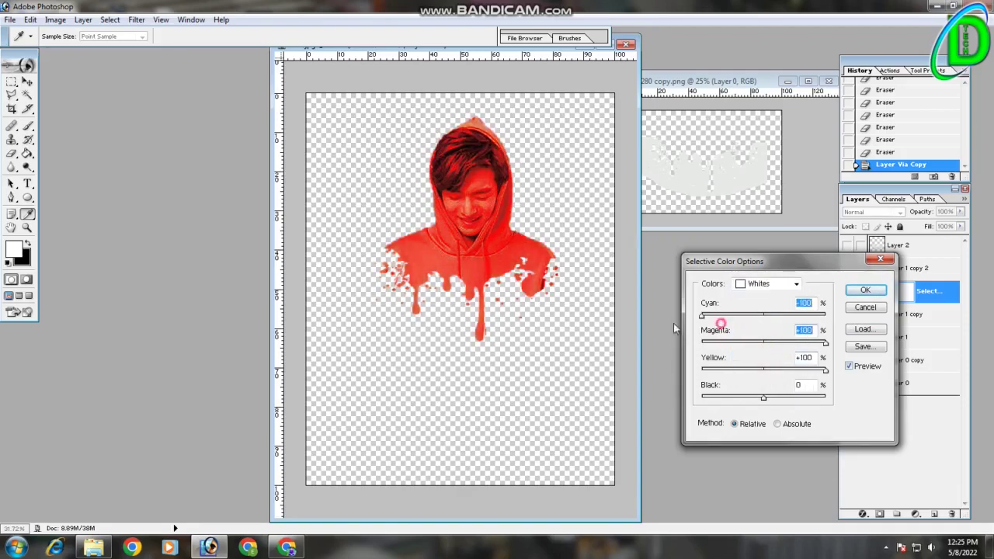
pyautogui.click(796, 283)
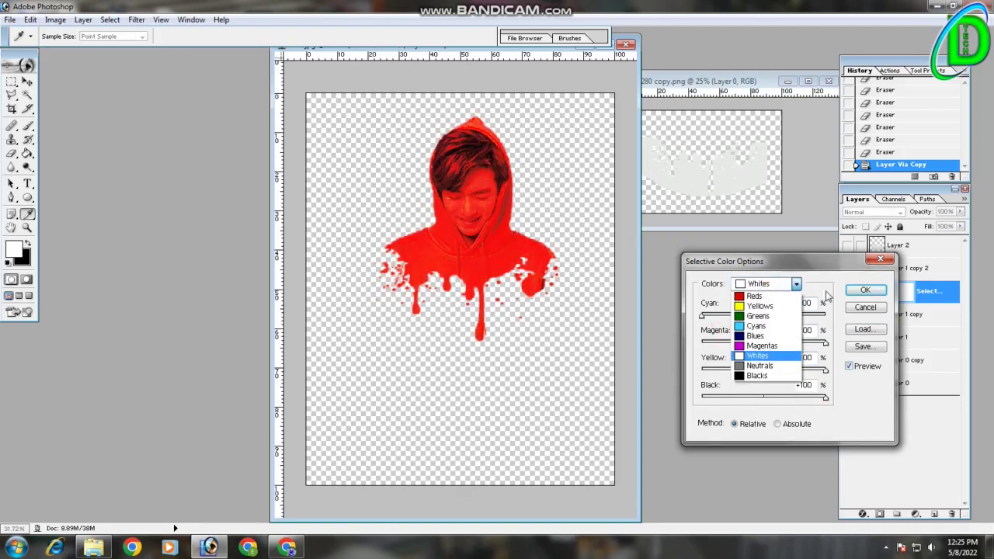
pyautogui.click(865, 290)
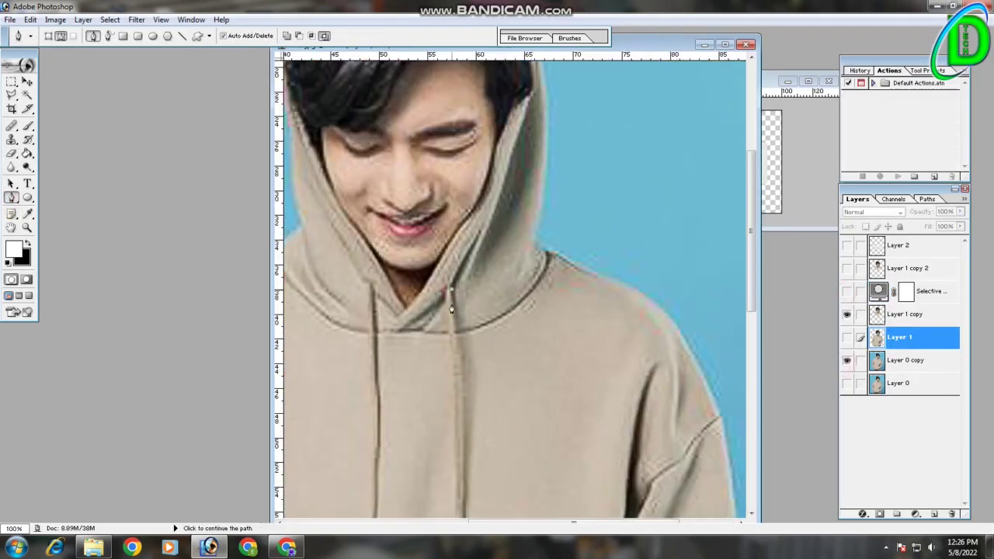
# Trace a closed Pen path around the right drawstring and turn it into a selection.
pyautogui.moveTo(451, 309); pyautogui.dragTo(454, 194)
pyautogui.click(463, 346)
pyautogui.moveTo(464, 346); pyautogui.dragTo(464, 190)
pyautogui.click(479, 226)
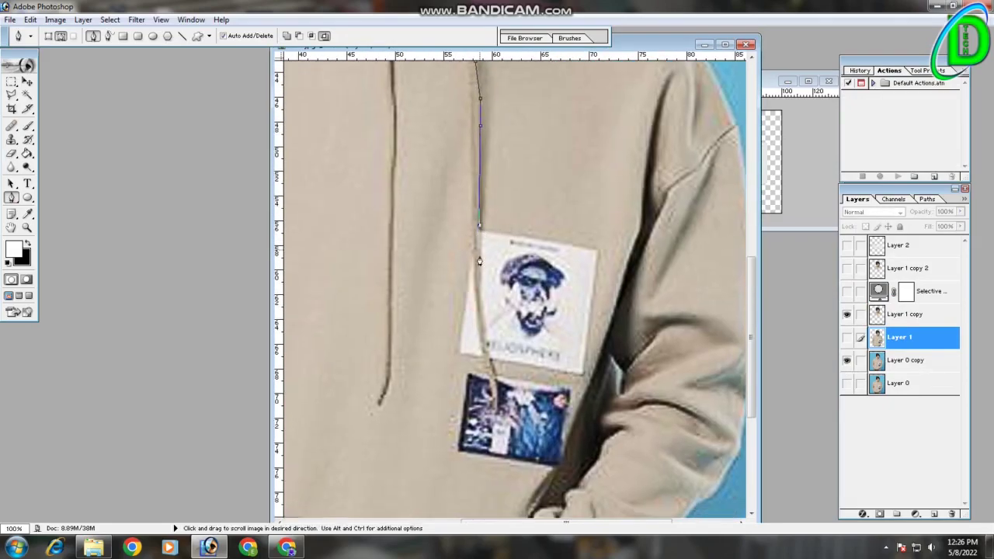
pyautogui.click(481, 291)
pyautogui.scroll(-1, 483, 297)
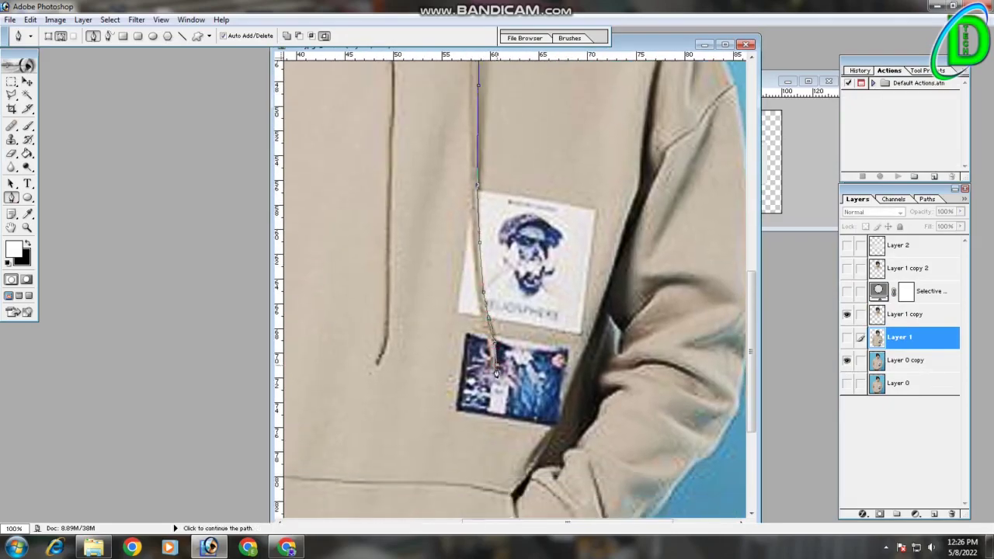
pyautogui.click(495, 371)
pyautogui.scroll(2, 473, 206)
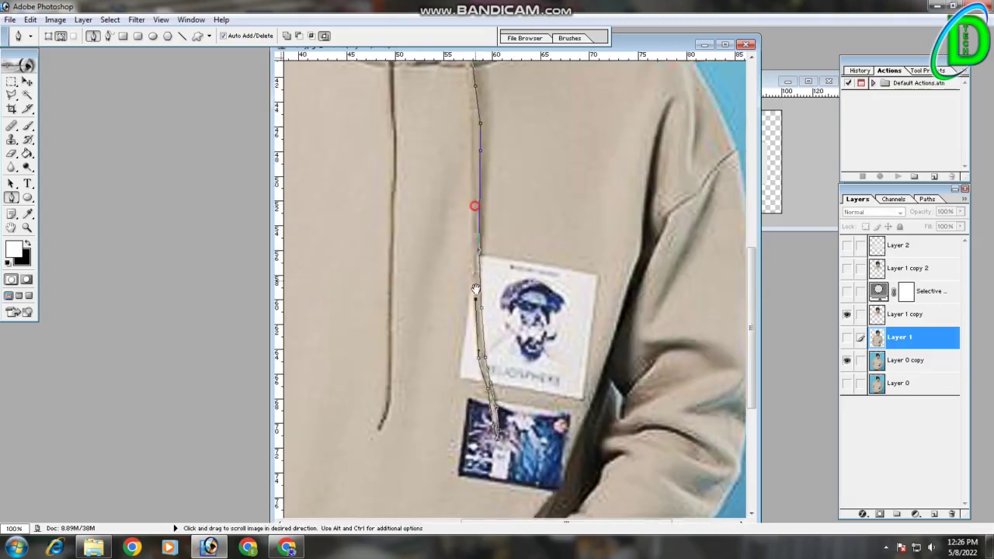
pyautogui.scroll(3, 448, 211)
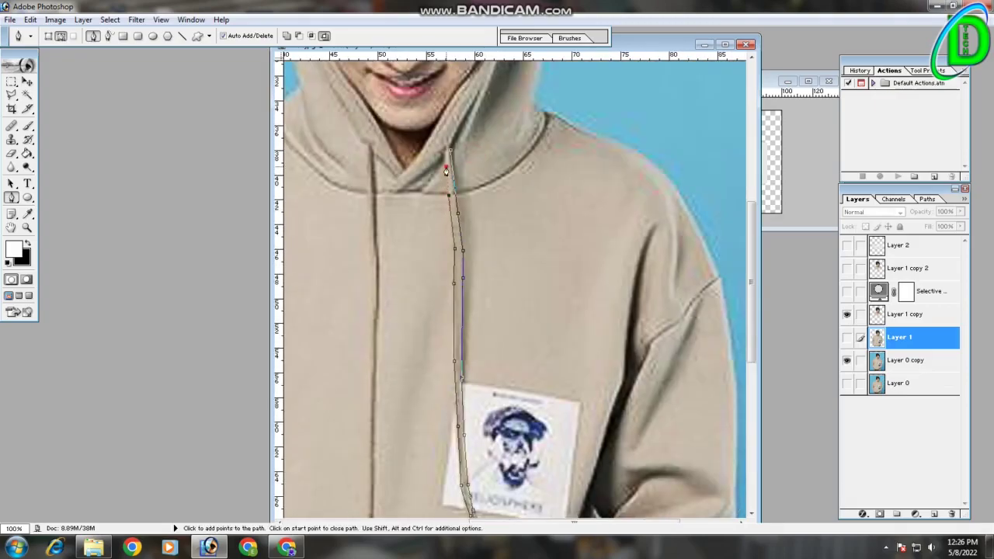
pyautogui.click(446, 170)
pyautogui.rightClick(468, 174)
pyautogui.click(497, 210)
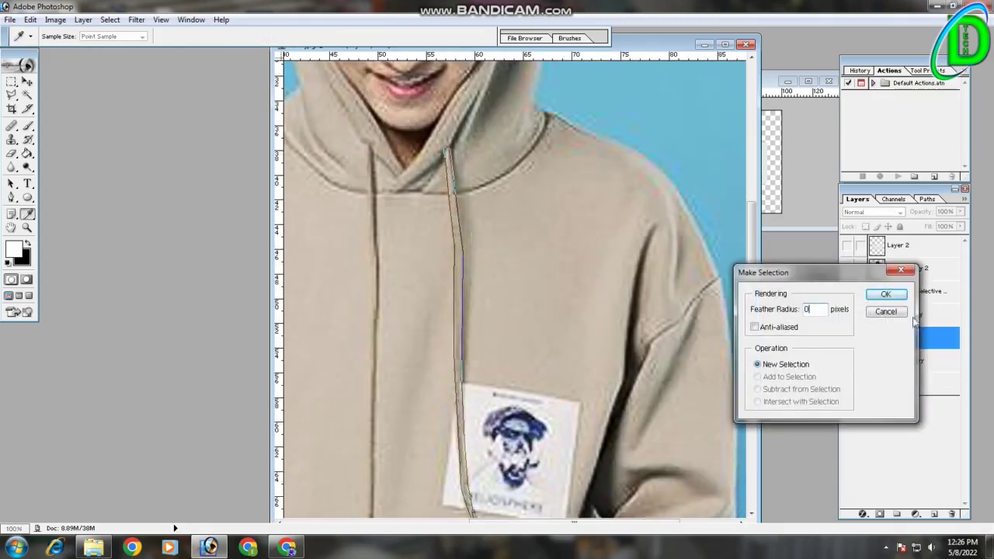
pyautogui.click(886, 294)
# Trace a closed Pen path around the left drawstring and make it a selection.
pyautogui.press('p')
pyautogui.click(373, 150)
pyautogui.click(376, 244)
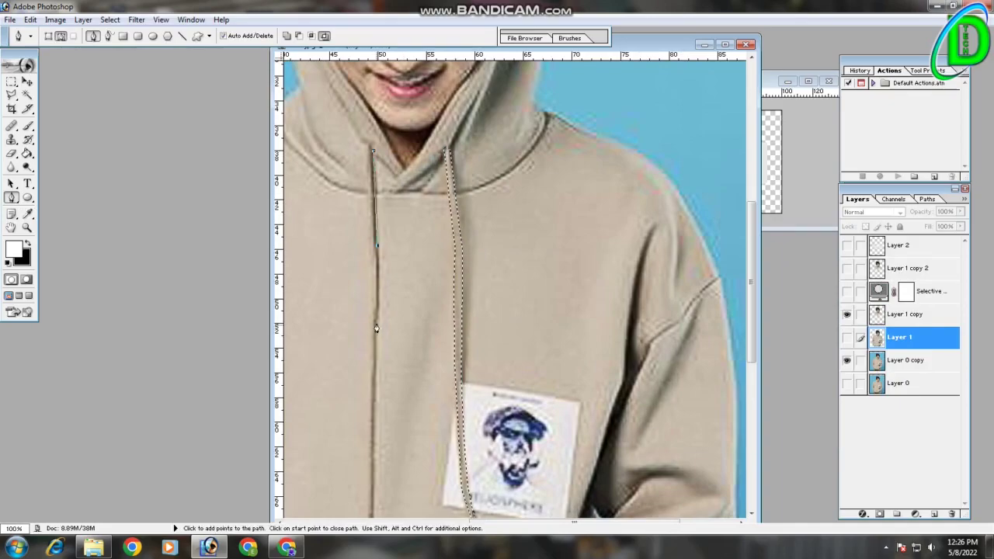
pyautogui.scroll(-5, 404, 334)
pyautogui.click(413, 327)
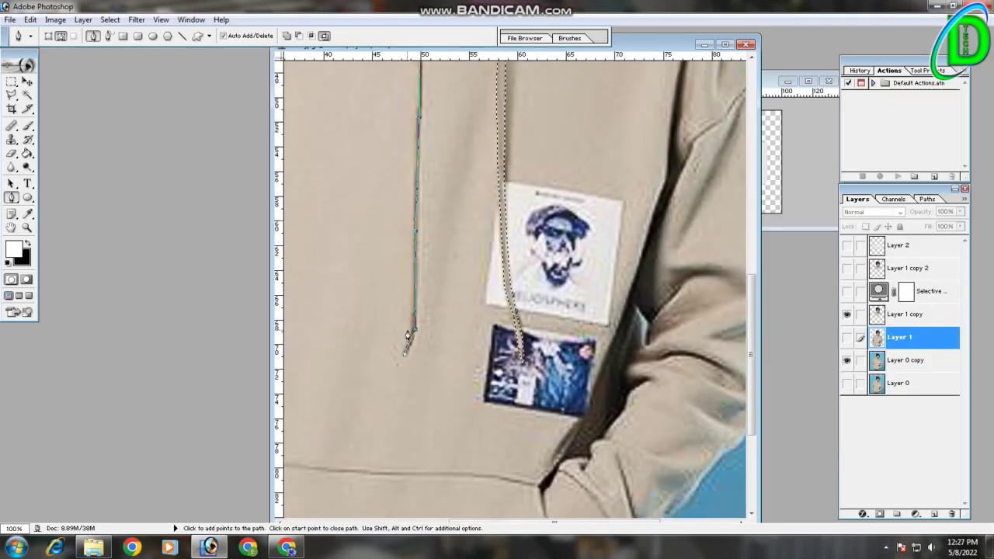
pyautogui.scroll(2, 407, 335)
pyautogui.scroll(4, 389, 233)
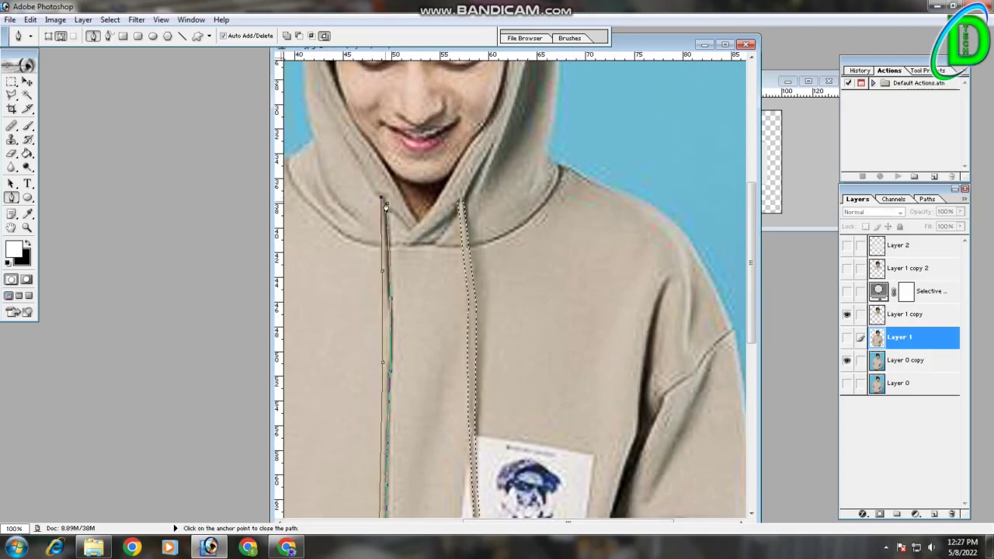
pyautogui.click(383, 201)
pyautogui.rightClick(428, 287)
pyautogui.click(443, 344)
pyautogui.click(885, 294)
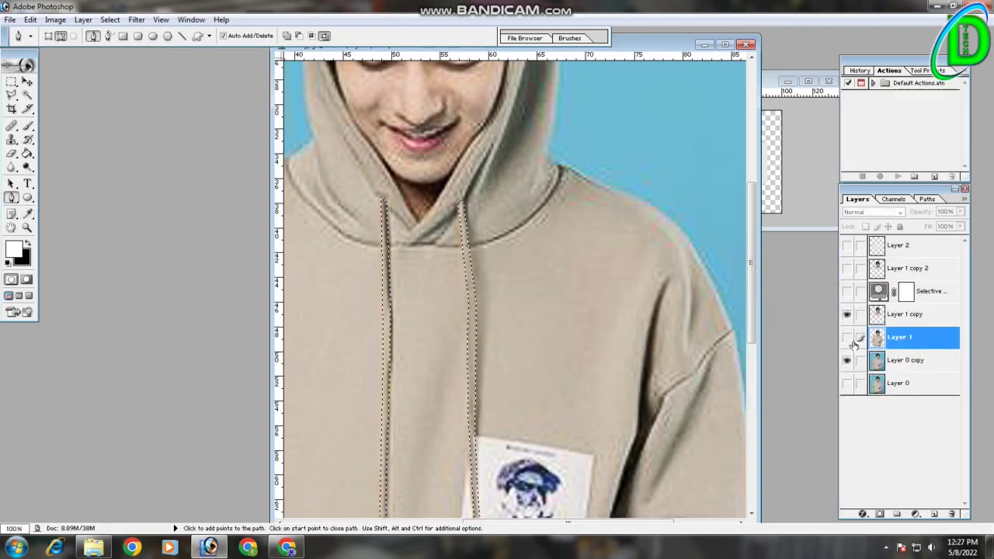
# Copy the drawstrings from Layer 0 copy onto Layer 3 below Layer 2, with Selective Color shown.
pyautogui.click(906, 365)
pyautogui.hotkey('ctrl', 'j')
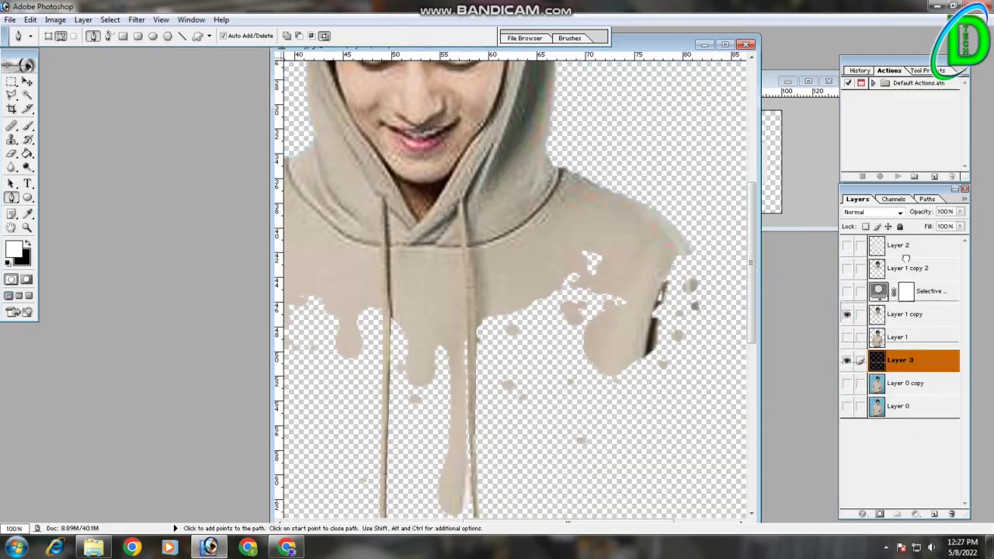
pyautogui.moveTo(905, 258); pyautogui.dragTo(905, 263)
pyautogui.click(846, 314)
pyautogui.hotkey('ctrl', '-')
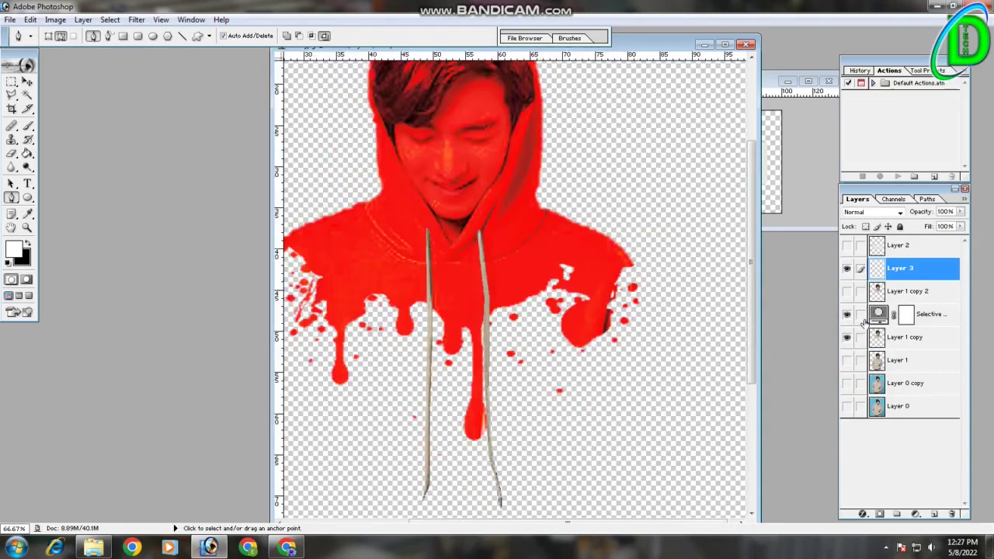
pyautogui.hotkey('ctrl', '+')
pyautogui.hotkey('ctrl', '+')
# Hide Selective Color, show and target Layer 1 copy 2, and zoom to 200% on the head.
pyautogui.click(846, 313)
pyautogui.click(846, 291)
pyautogui.click(908, 290)
pyautogui.hotkey('ctrl', '+')
pyautogui.scroll(5, 584, 385)
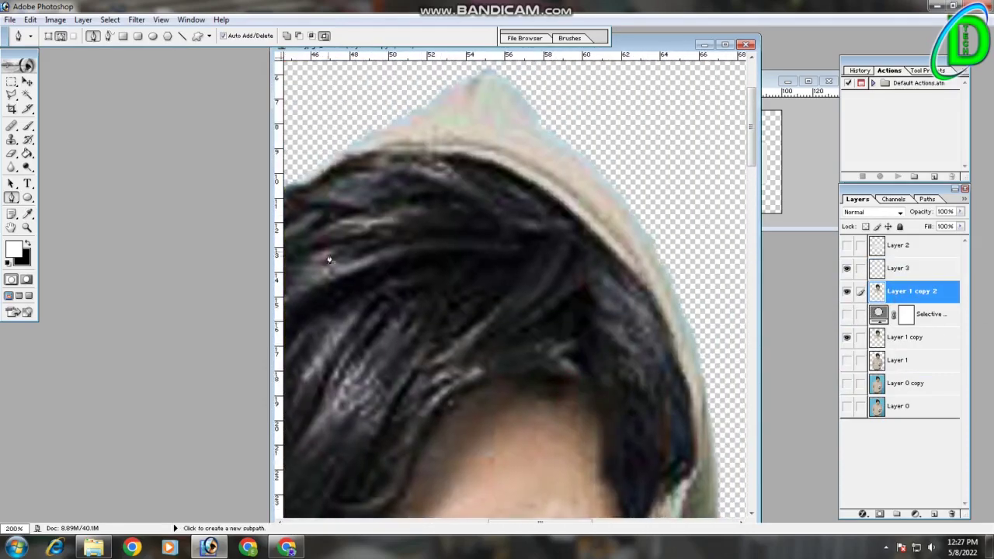
# Pen-trace the face outline from the hairline along the hood edge down to the chin.
pyautogui.click(401, 154)
pyautogui.moveTo(517, 174); pyautogui.dragTo(539, 193)
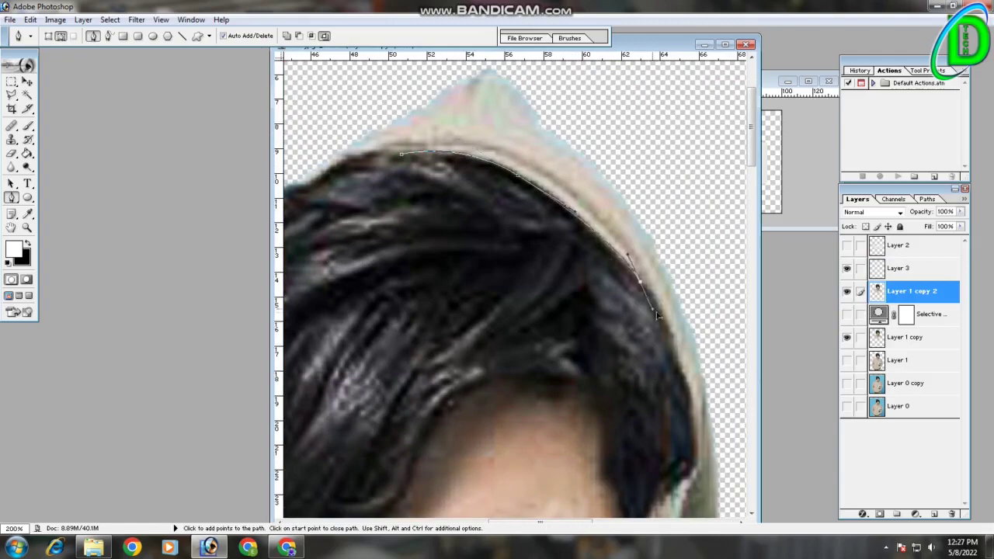
pyautogui.scroll(-5, 697, 451)
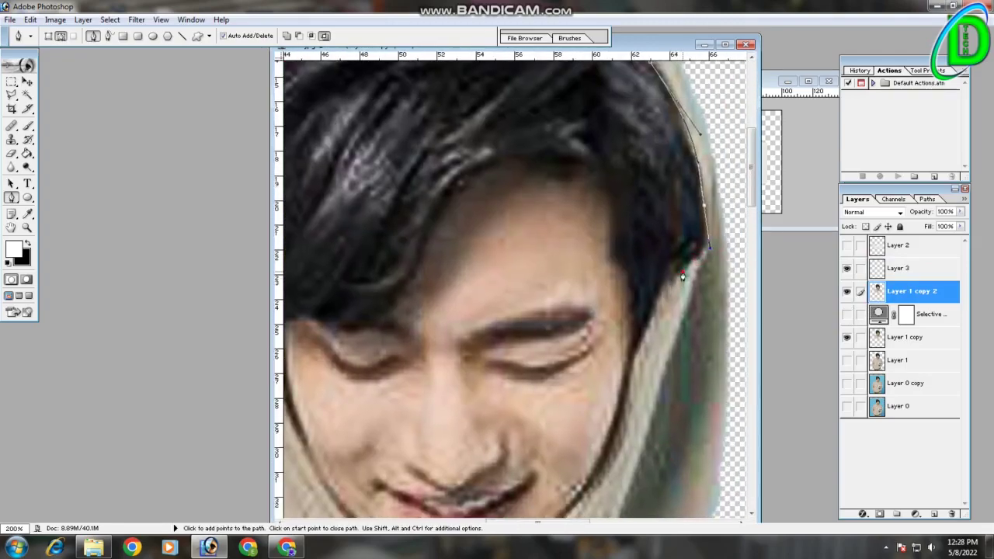
pyautogui.moveTo(659, 292)
pyautogui.mouseDown()
pyautogui.moveTo(654, 313)
pyautogui.moveTo(613, 341)
pyautogui.mouseUp()
pyautogui.scroll(-3, 634, 362)
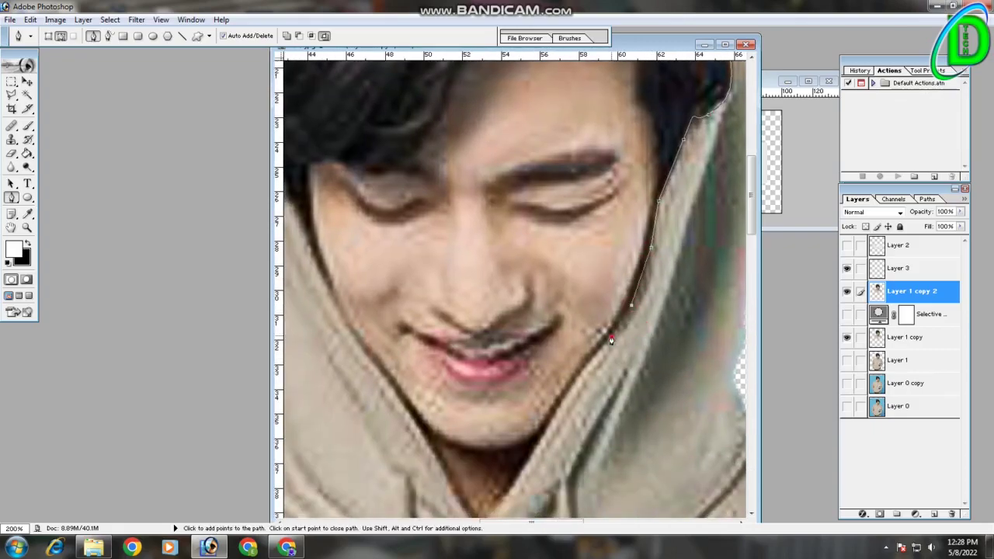
pyautogui.scroll(-2, 621, 334)
pyautogui.moveTo(635, 268); pyautogui.dragTo(593, 323)
pyautogui.click(561, 378)
pyautogui.scroll(-3, 614, 295)
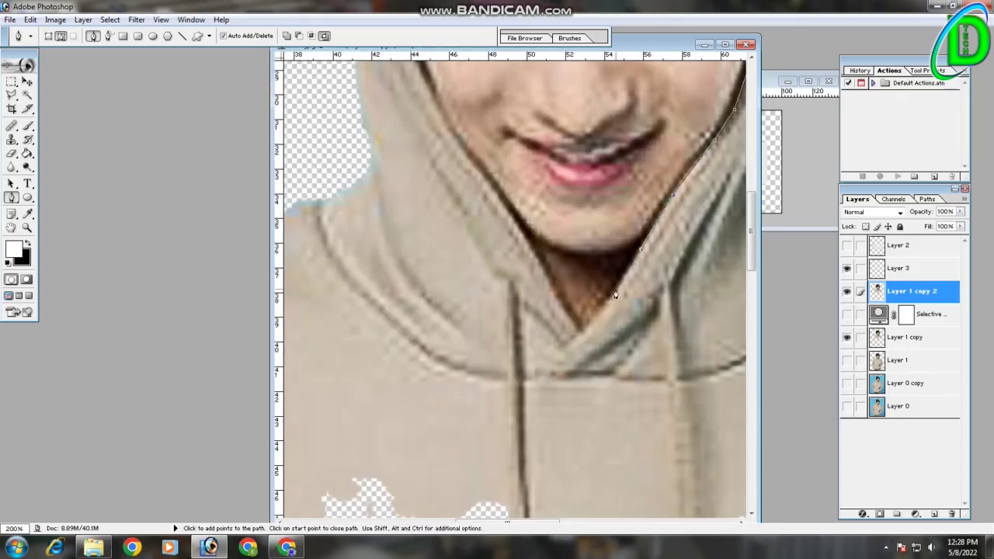
pyautogui.click(579, 329)
pyautogui.click(523, 250)
# Finish the outline up the hair edge, close the path, and choose Make Selection.
pyautogui.hotkey('ctrl', '-')
pyautogui.hotkey('ctrl', '+')
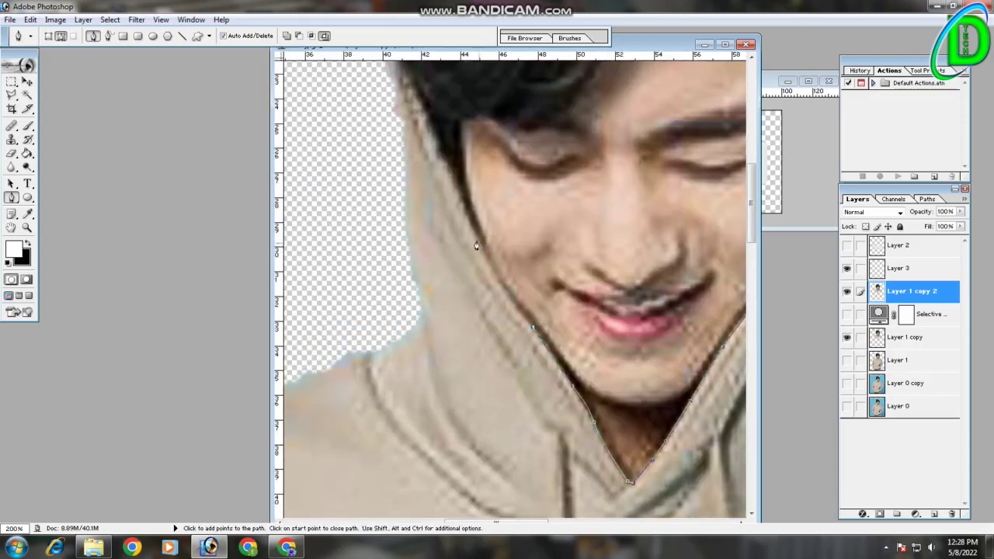
pyautogui.click(479, 240)
pyautogui.scroll(2, 479, 250)
pyautogui.click(438, 160)
pyautogui.scroll(3, 439, 160)
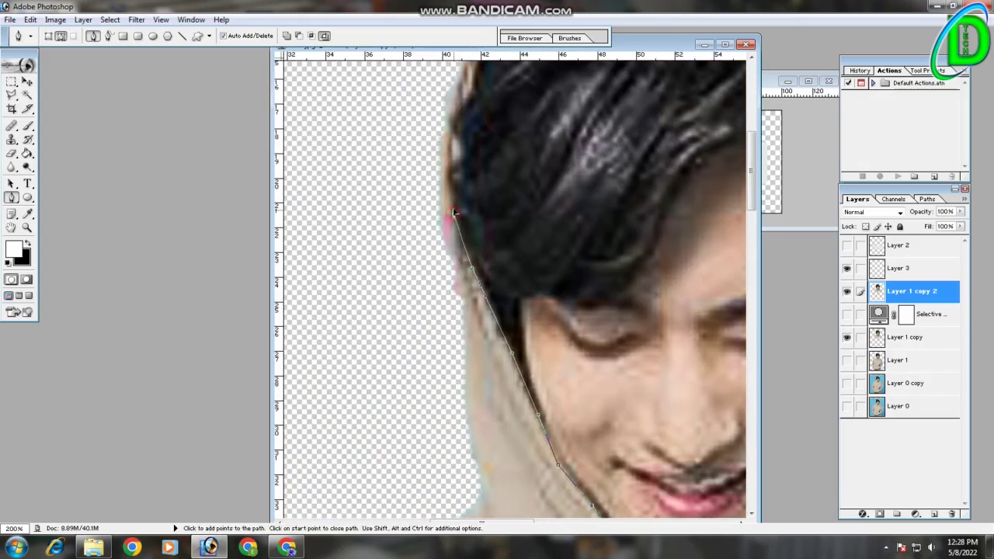
pyautogui.click(450, 278)
pyautogui.click(464, 204)
pyautogui.scroll(2, 480, 167)
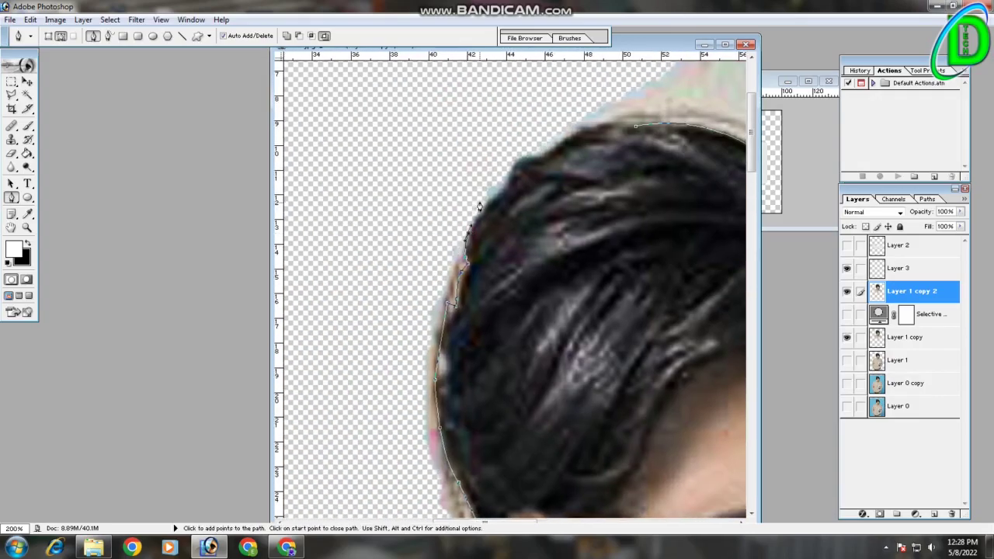
pyautogui.click(610, 126)
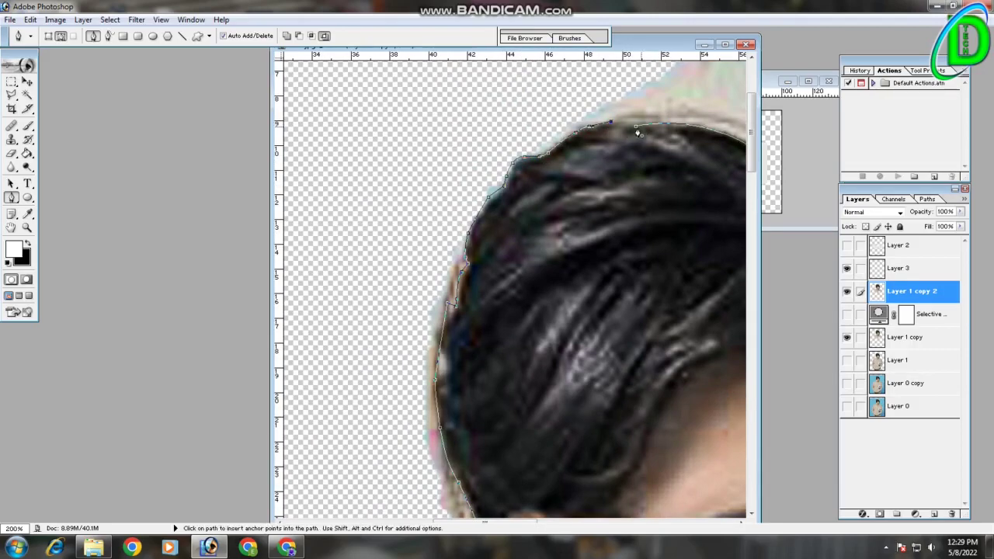
pyautogui.hotkey('ctrl', '-')
pyautogui.hotkey('ctrl', '-')
pyautogui.rightClick(642, 129)
pyautogui.click(669, 190)
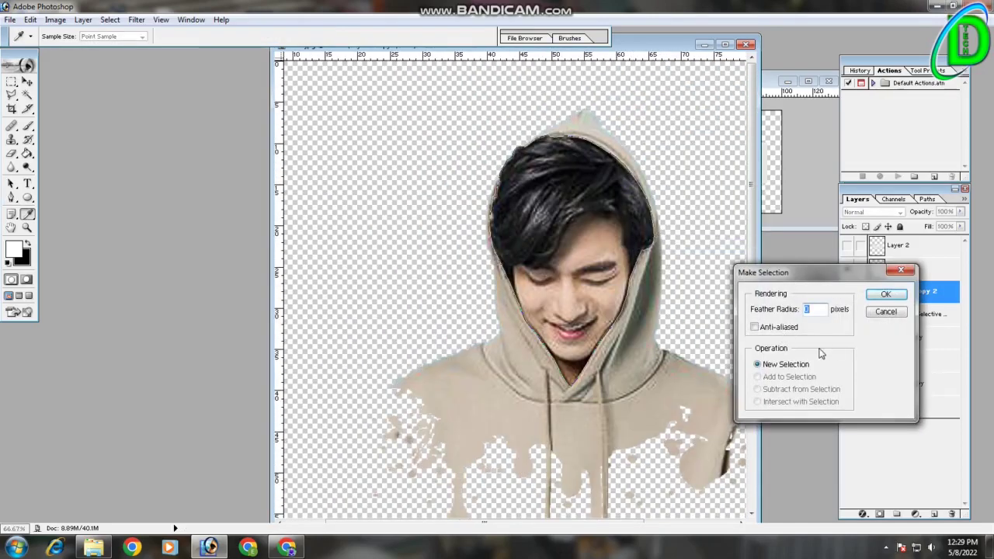
# Copy the selected face onto Layer 4, hide Layer 1 copy 2, and keep Selective Color on.
pyautogui.click(890, 296)
pyautogui.hotkey('ctrl', 'j')
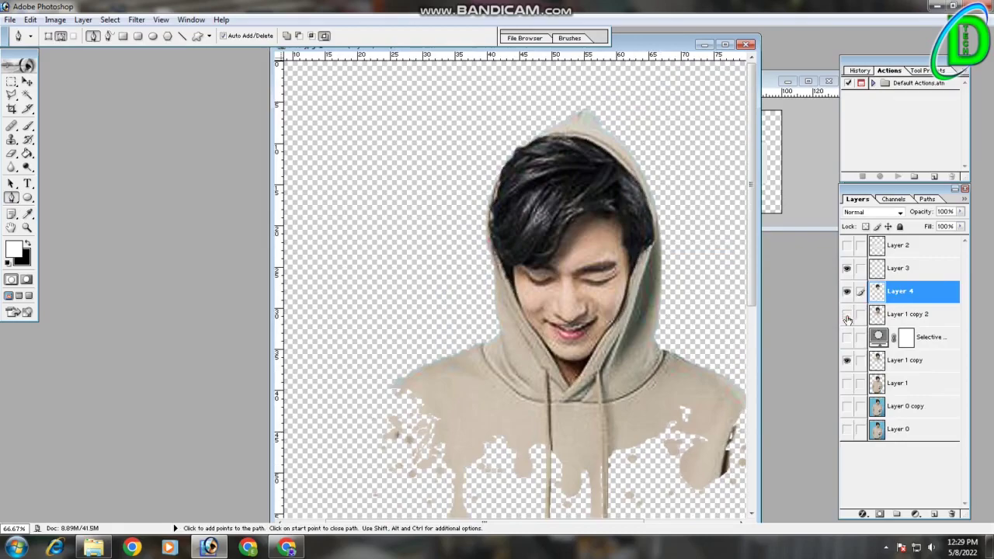
pyautogui.click(847, 314)
pyautogui.click(847, 360)
pyautogui.click(846, 336)
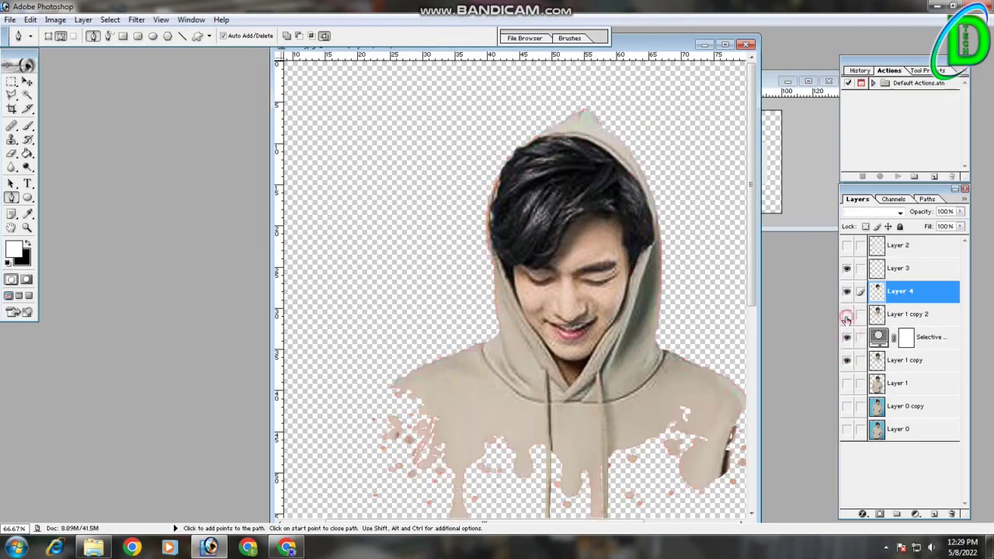
pyautogui.click(847, 336)
# Zoom in on the top of the hood and set the Eraser to 16 px.
pyautogui.hotkey('ctrl', '+')
pyautogui.hotkey('ctrl', '+')
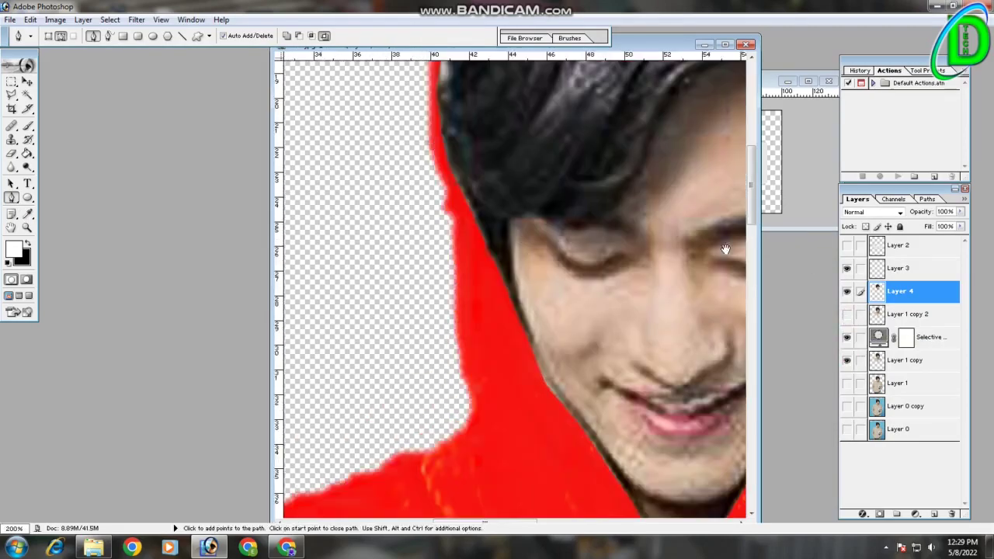
pyautogui.scroll(10, 512, 287)
pyautogui.press('e')
pyautogui.rightClick(588, 264)
pyautogui.click(588, 264)
pyautogui.press('Return')
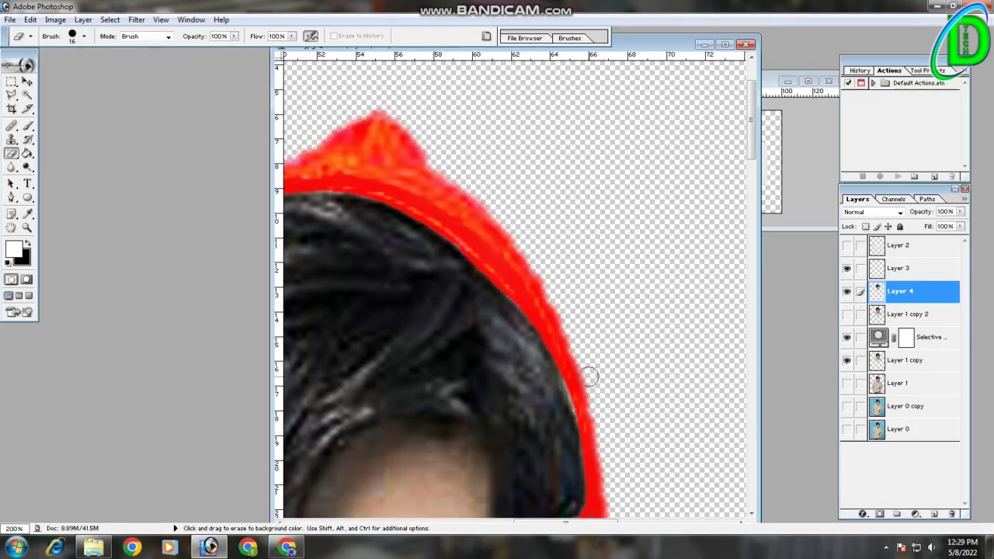
# Erase stray edge pixels around the hair on Layer 4 with 50 px, then 36 px, eraser.
pyautogui.press(']')
pyautogui.press(']')
pyautogui.press(']')
pyautogui.hscroll(-2, 582, 380)
pyautogui.hscroll(-4, 504, 279)
pyautogui.scroll(2, 505, 280)
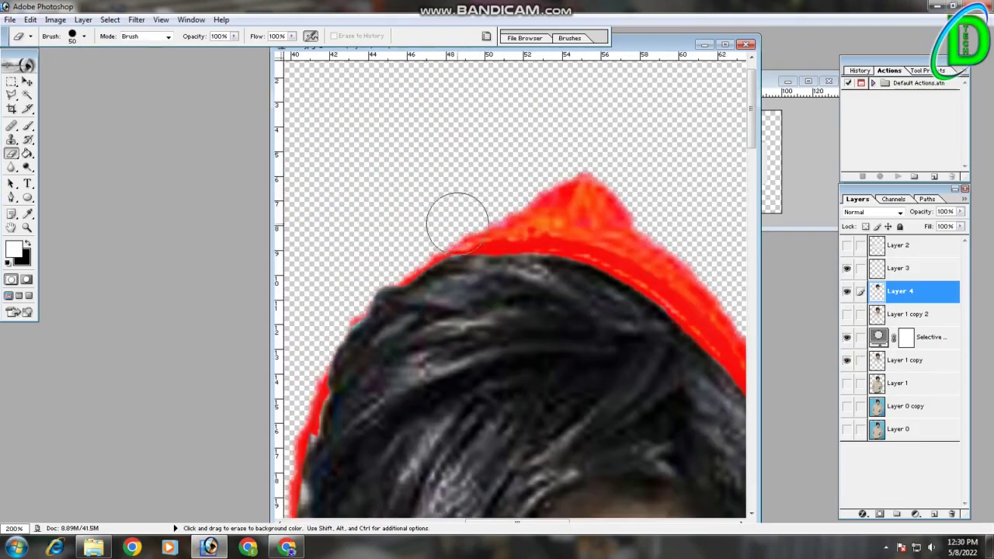
pyautogui.scroll(-2, 364, 275)
pyautogui.scroll(-2, 349, 362)
pyautogui.hscroll(-1, 373, 326)
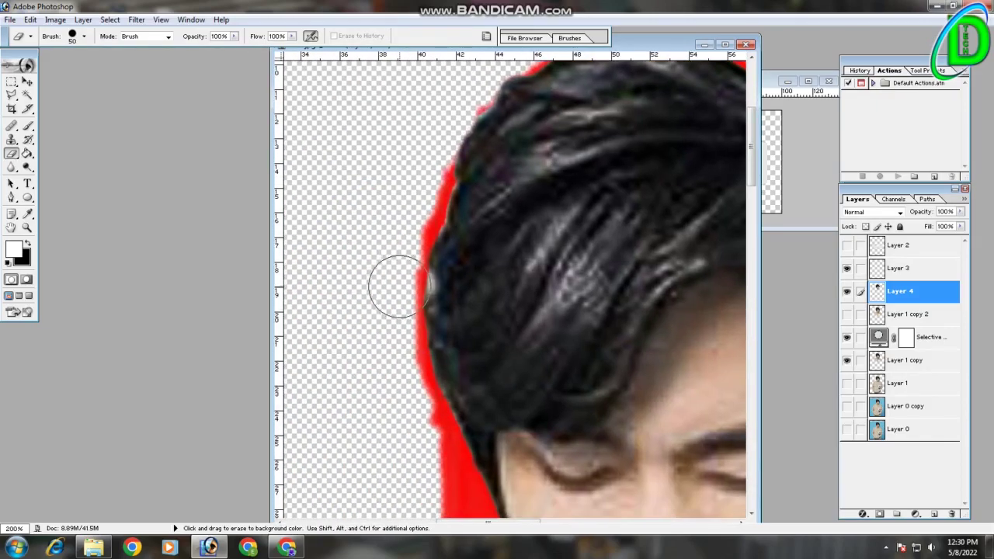
pyautogui.press('[')
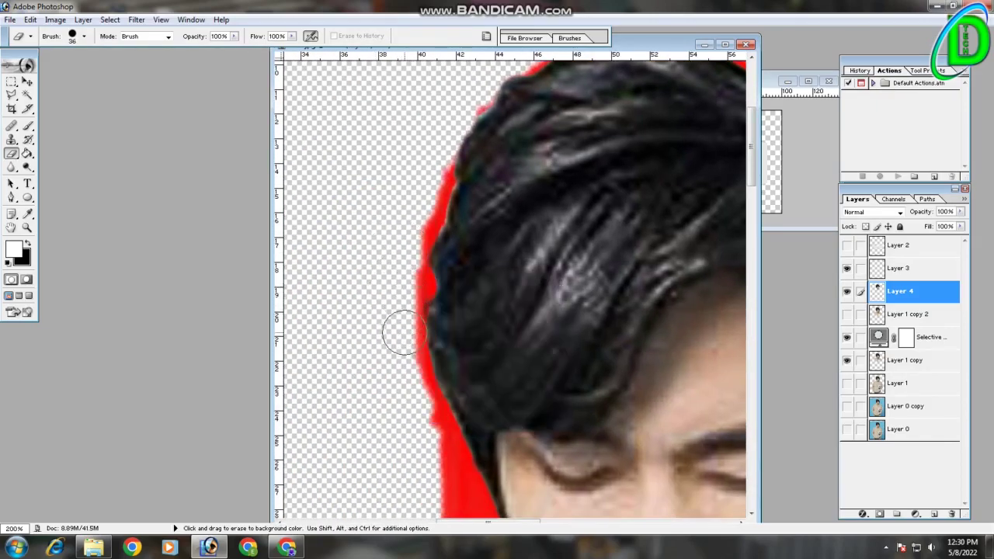
pyautogui.scroll(-1, 401, 332)
pyautogui.hotkey('ctrl', '-')
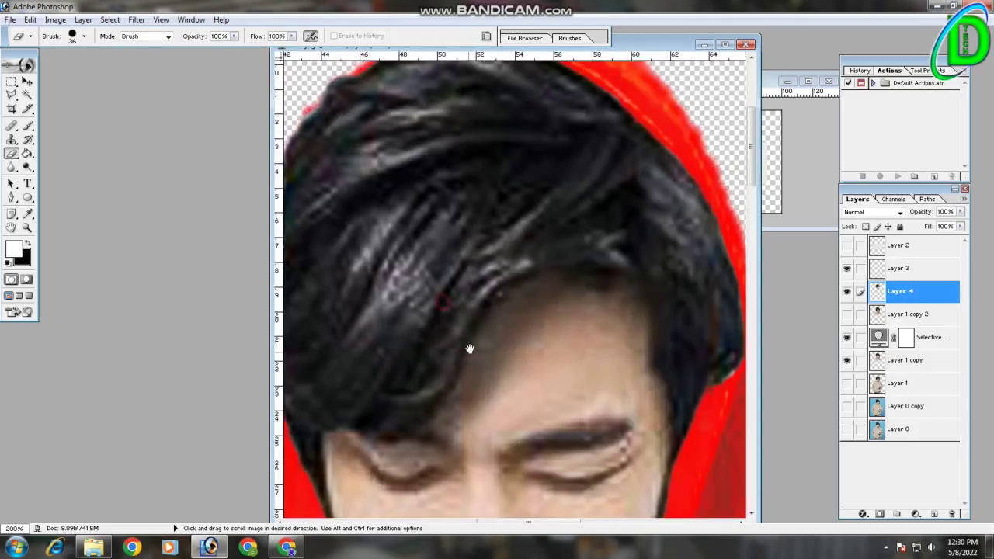
pyautogui.hotkey('ctrl', '-')
# Switch to the Polygonal Lasso and choose Feather for the face selection.
pyautogui.rightClick(571, 234)
pyautogui.press('Escape')
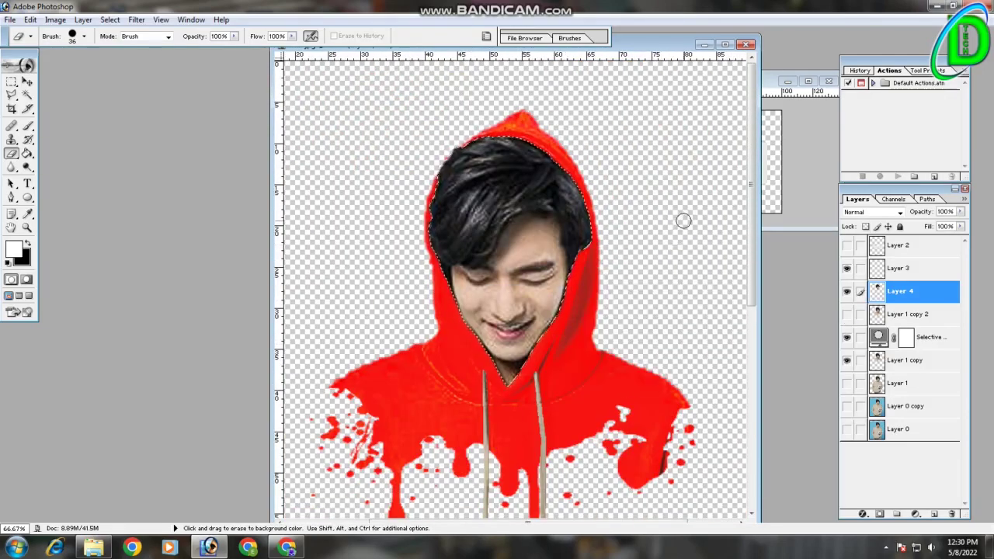
pyautogui.press('l')
pyautogui.rightClick(586, 211)
pyautogui.click(628, 247)
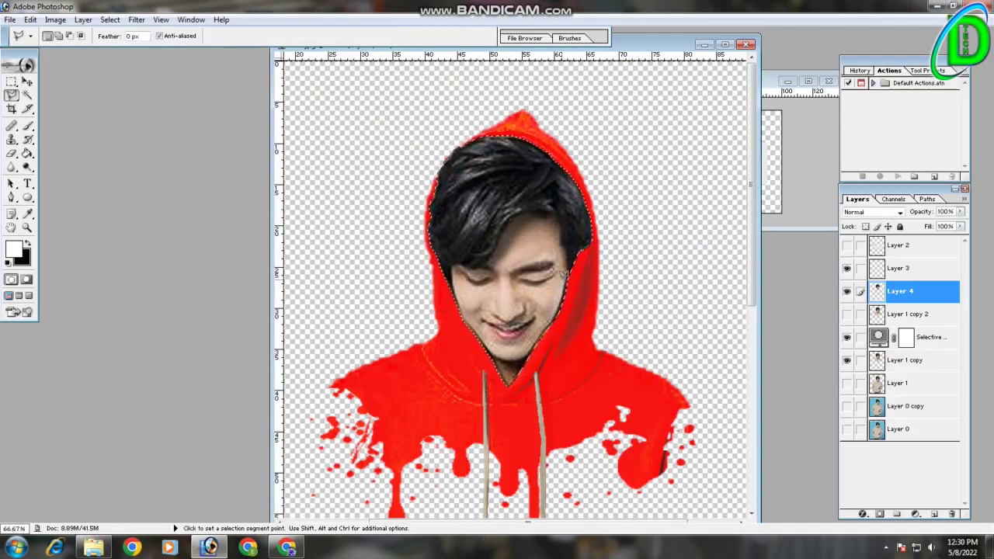
# Hide the cut-out face layer and add a new Selective Color adjustment layer.
pyautogui.click(846, 290)
pyautogui.click(924, 337)
pyautogui.hotkey('ctrl', '-')
pyautogui.click(915, 514)
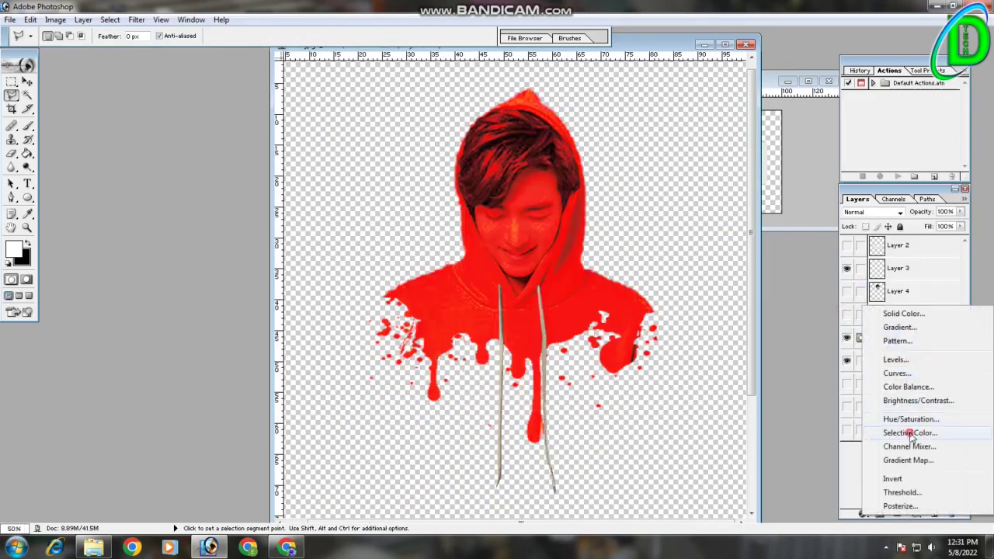
pyautogui.click(912, 432)
# Raise the Black amount in the Blacks range and apply the Selective Color adjustment.
pyautogui.click(790, 288)
pyautogui.click(769, 378)
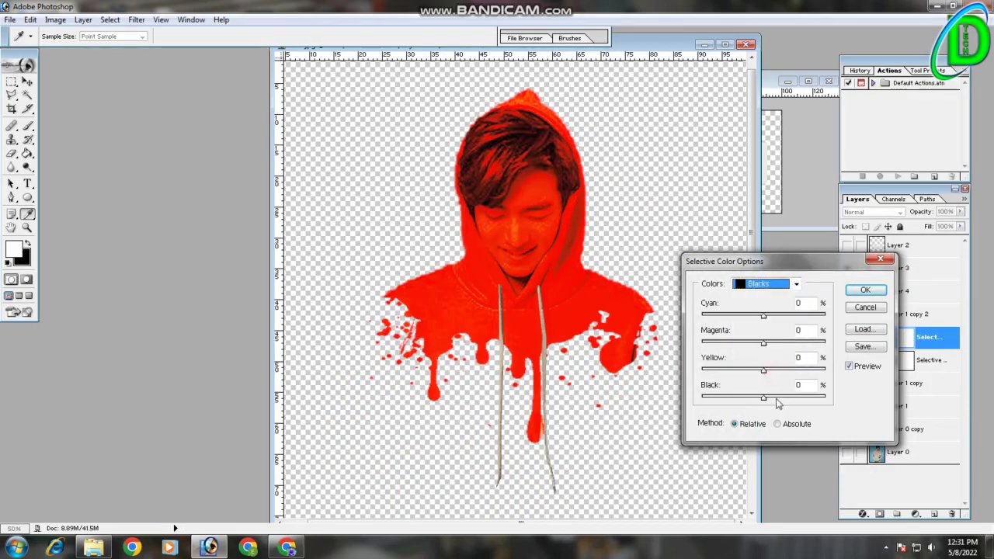
pyautogui.moveTo(763, 398); pyautogui.dragTo(825, 398)
pyautogui.click(790, 285)
pyautogui.click(757, 295)
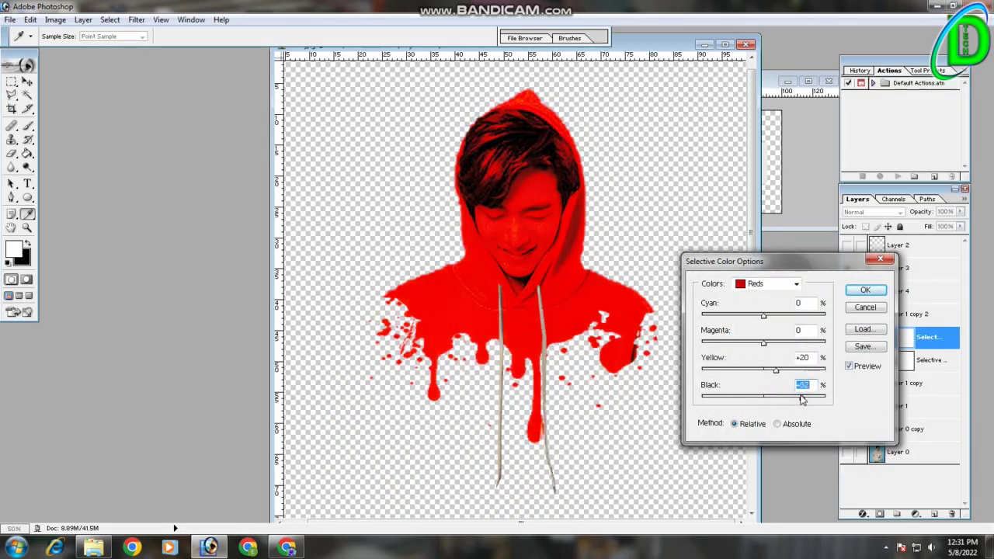
pyautogui.click(865, 290)
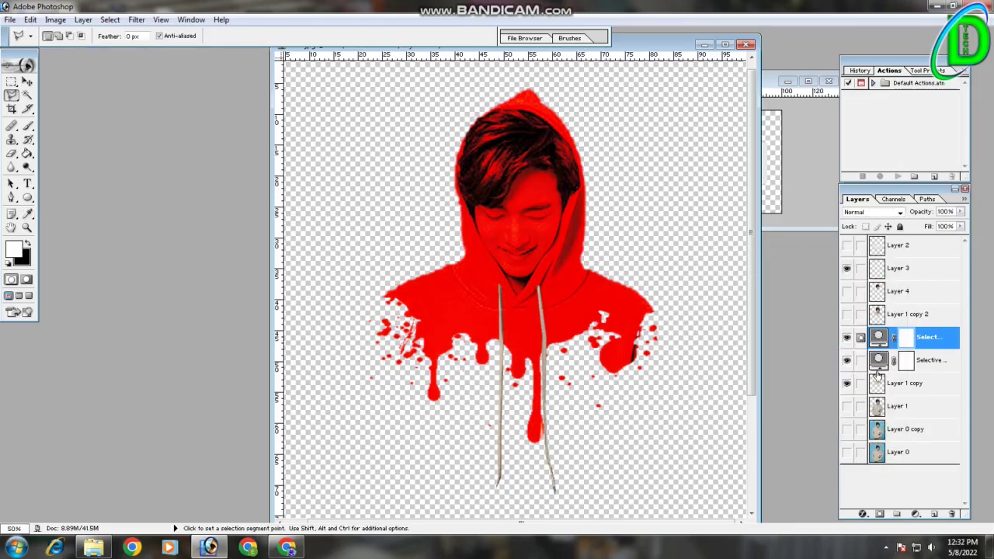
# Delete the Selective Color layers and show the original hoodie photo instead of the blue copy.
pyautogui.click(897, 513)
pyautogui.click(821, 390)
pyautogui.click(917, 359)
pyautogui.press('Delete')
pyautogui.press('Delete')
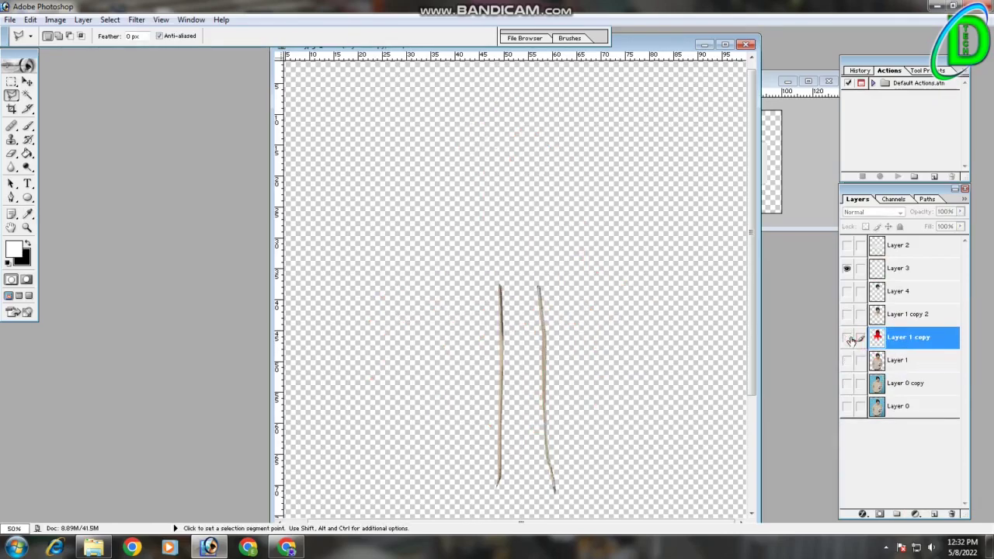
pyautogui.click(846, 383)
pyautogui.click(846, 383)
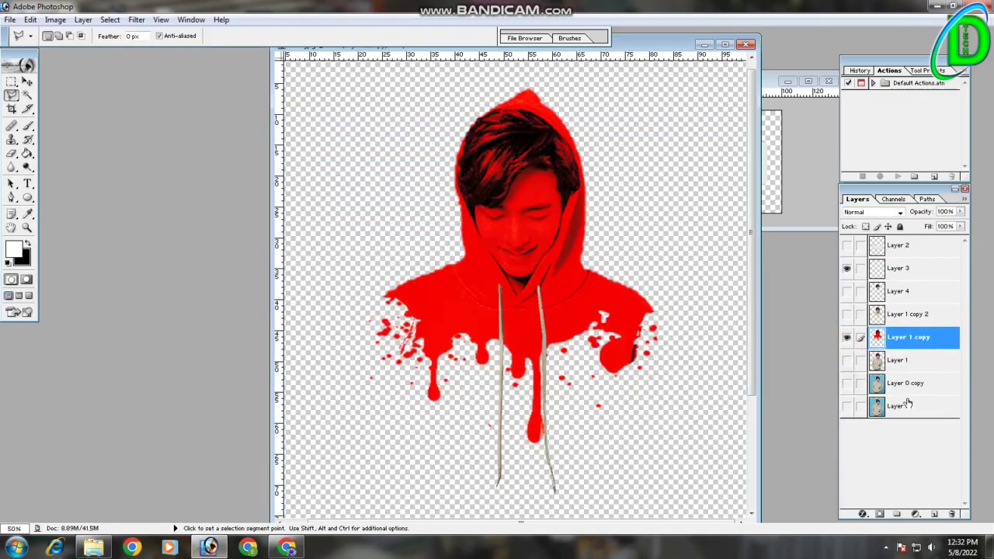
pyautogui.click(846, 361)
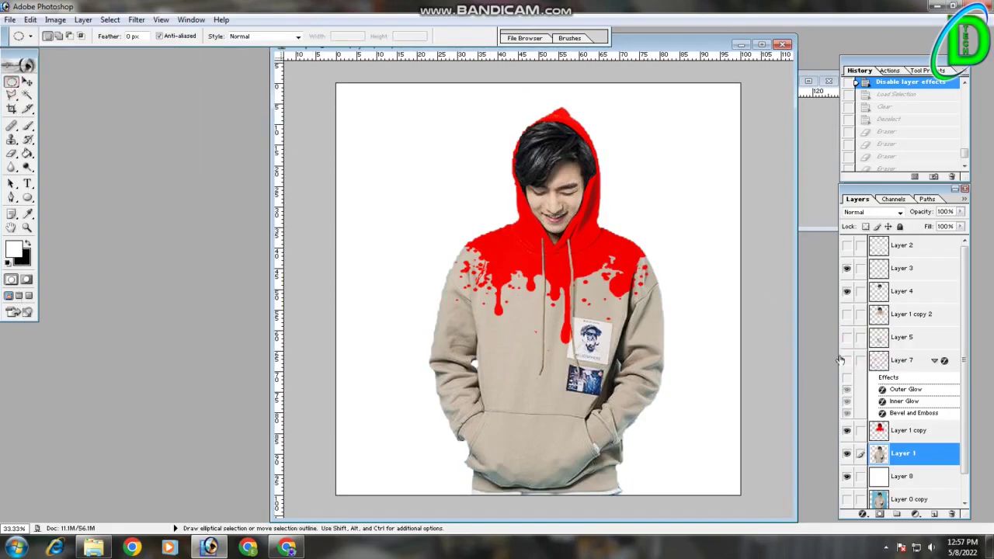
# Show Layer 7's magenta ring with its glow effects, review earlier History states, and return to the latest.
pyautogui.click(845, 360)
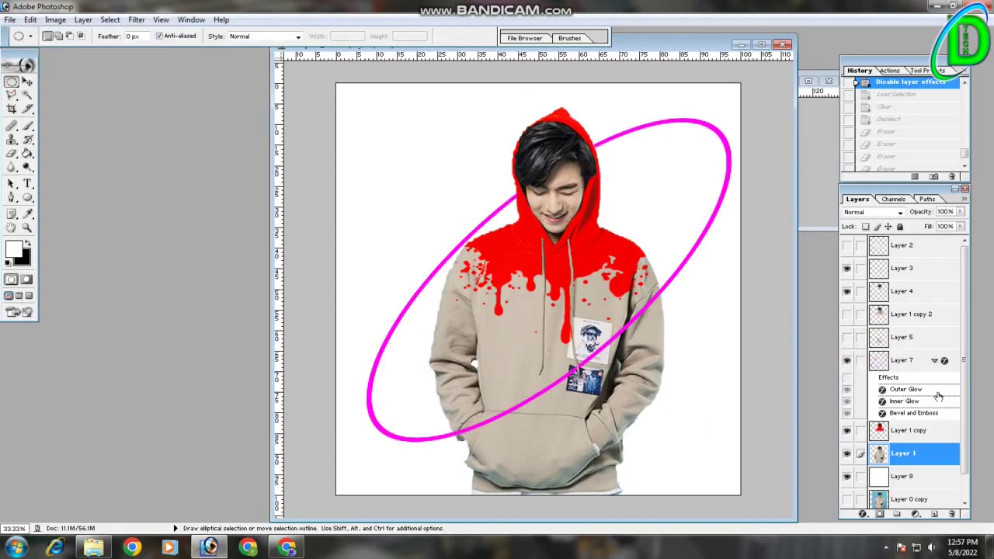
pyautogui.click(846, 377)
pyautogui.click(895, 115)
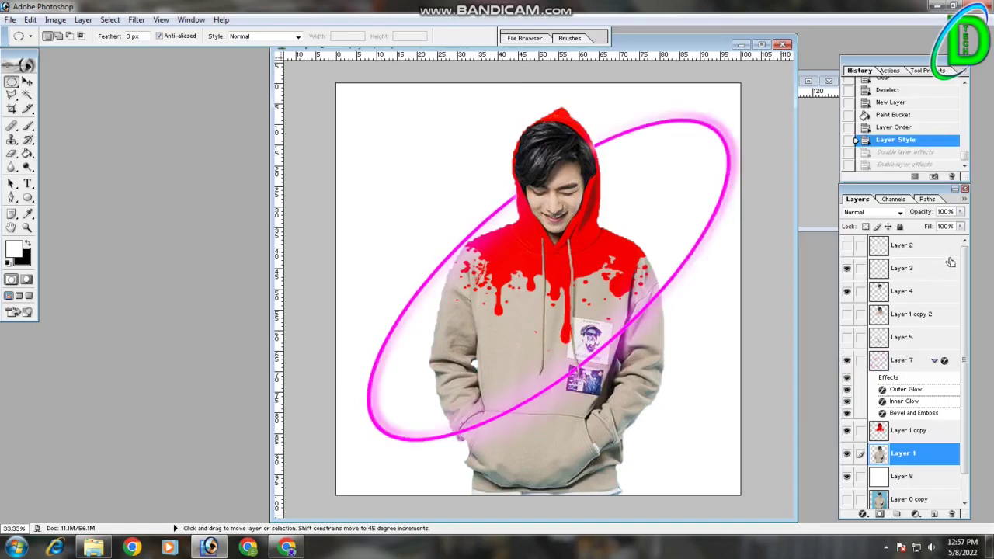
pyautogui.moveTo(964, 156); pyautogui.dragTo(964, 101)
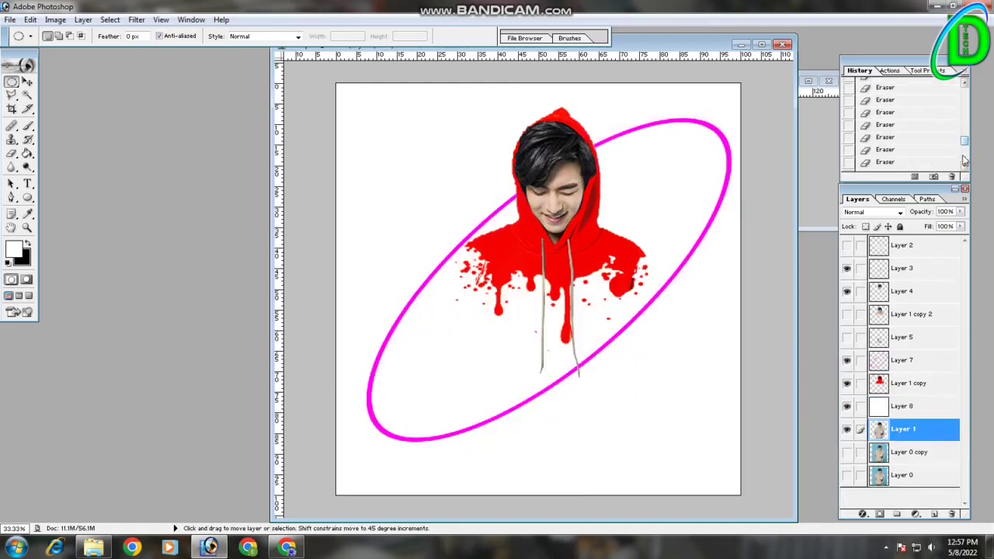
pyautogui.click(899, 114)
pyautogui.click(964, 166)
pyautogui.click(924, 164)
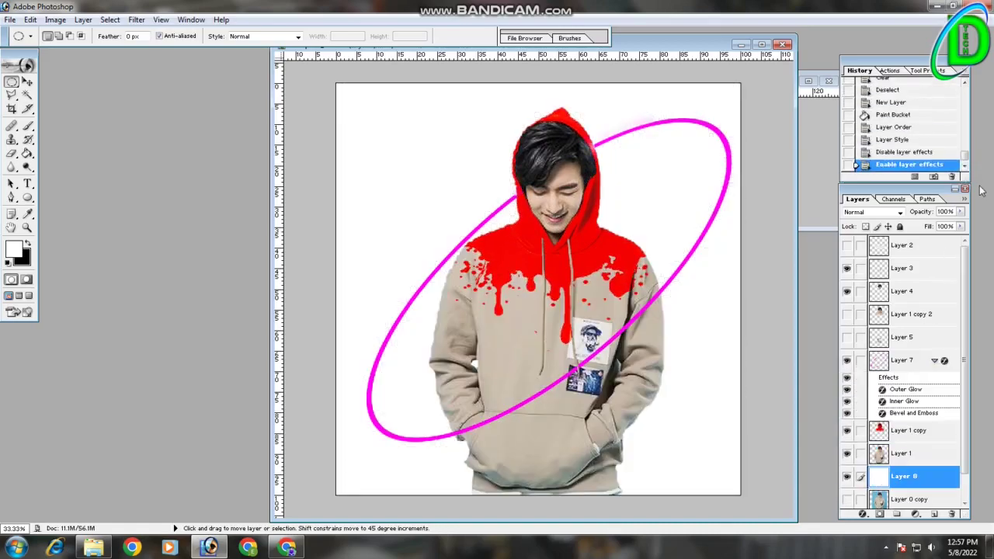
pyautogui.hotkey('ctrl', '+')
pyautogui.hotkey('ctrl', '+')
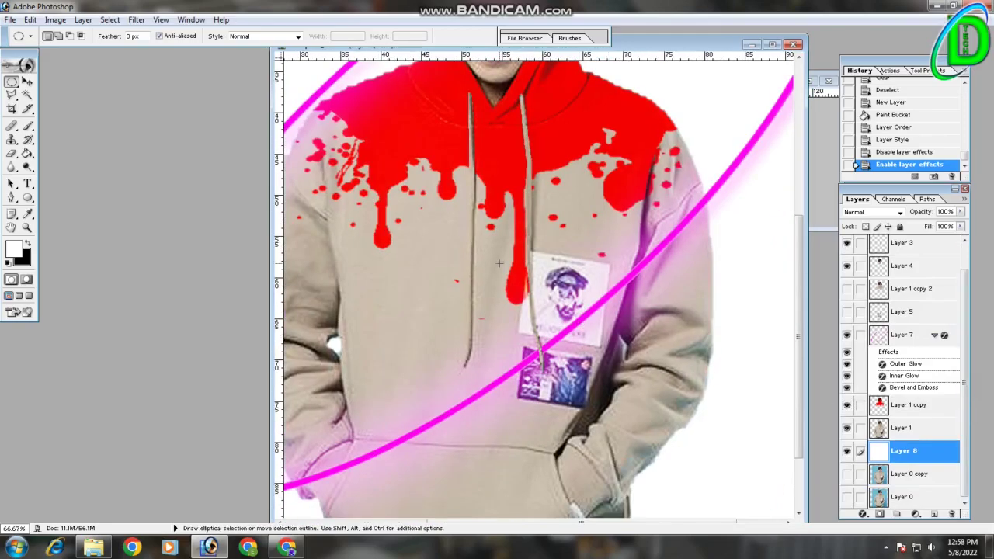
# Outline the hoodie below the ring with the Polygonal Lasso and delete it from the photo layer.
pyautogui.press('l')
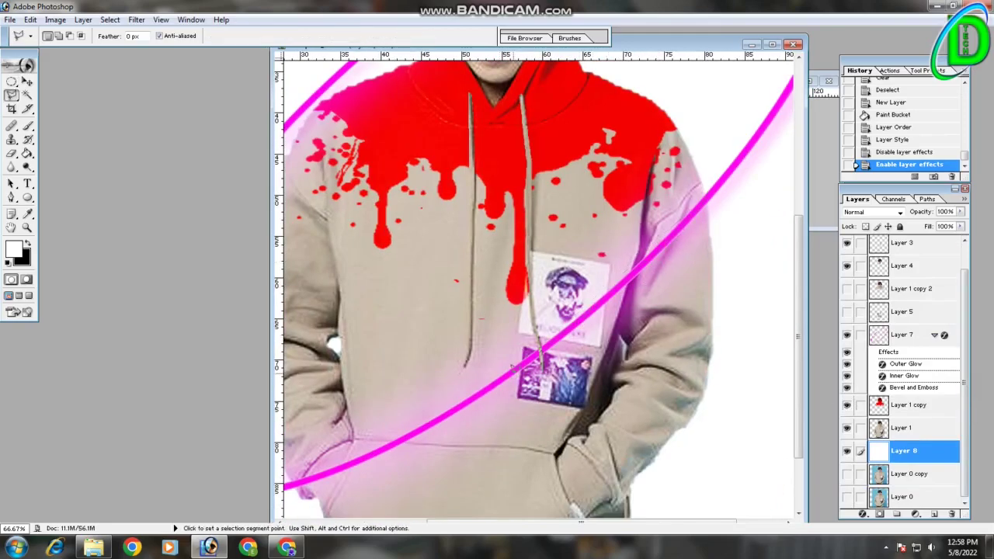
pyautogui.moveTo(419, 425); pyautogui.dragTo(604, 373)
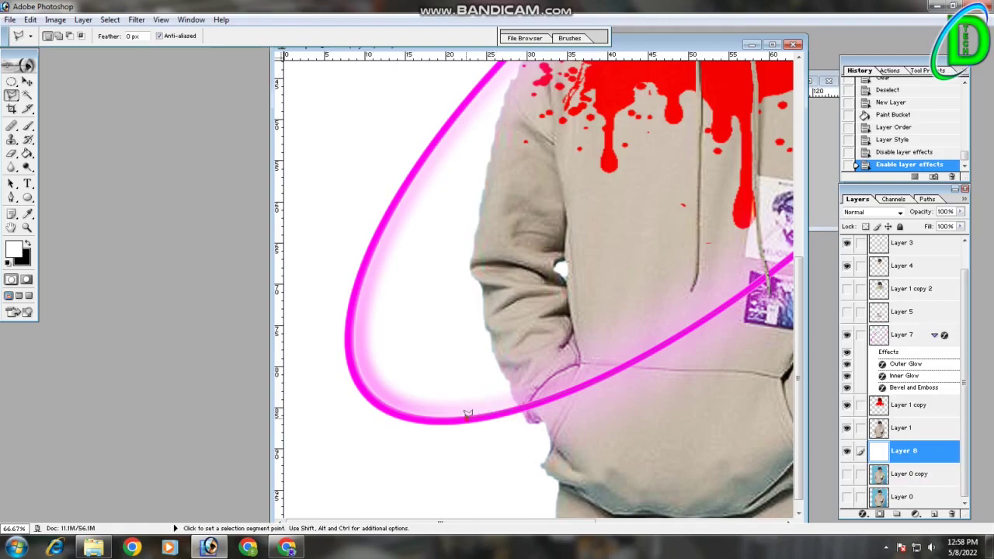
pyautogui.click(388, 477)
pyautogui.hotkey('ctrl', '-')
pyautogui.click(527, 497)
pyautogui.click(668, 492)
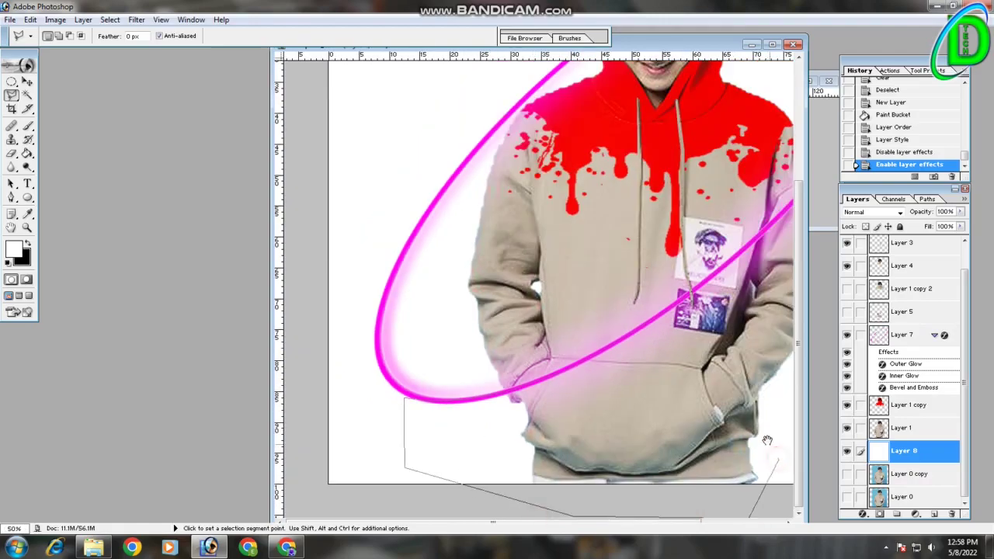
pyautogui.click(770, 338)
pyautogui.doubleClick(772, 200)
pyautogui.click(904, 427)
pyautogui.press('Delete')
pyautogui.hotkey('ctrl', 'd')
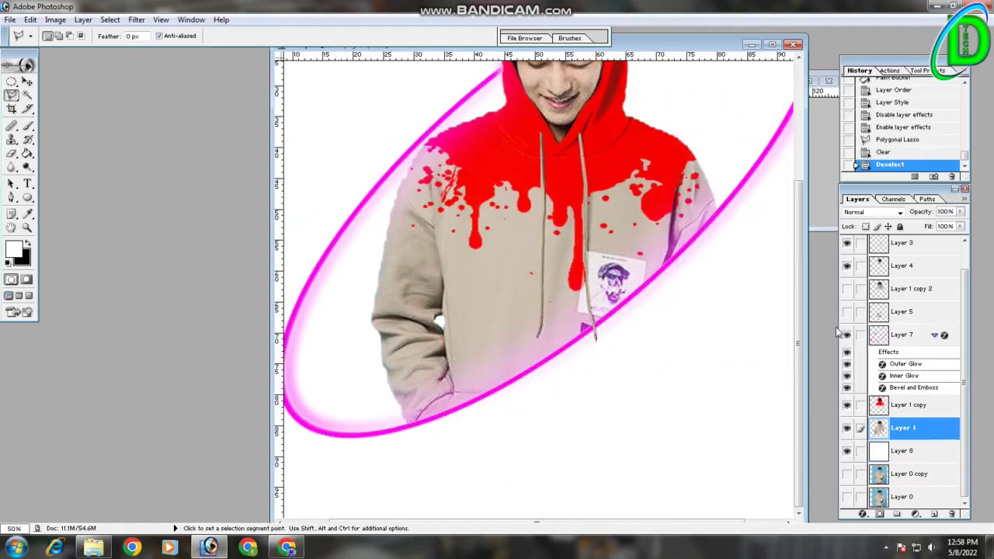
# Move Layer 3 above Layer 1 copy and erase its part below the ring.
pyautogui.click(905, 265)
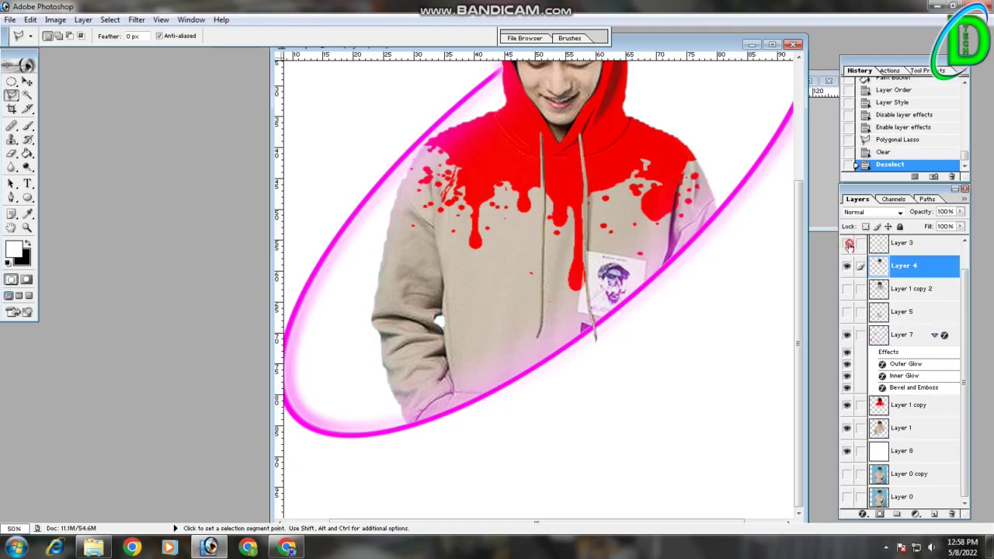
pyautogui.moveTo(921, 245); pyautogui.dragTo(907, 392)
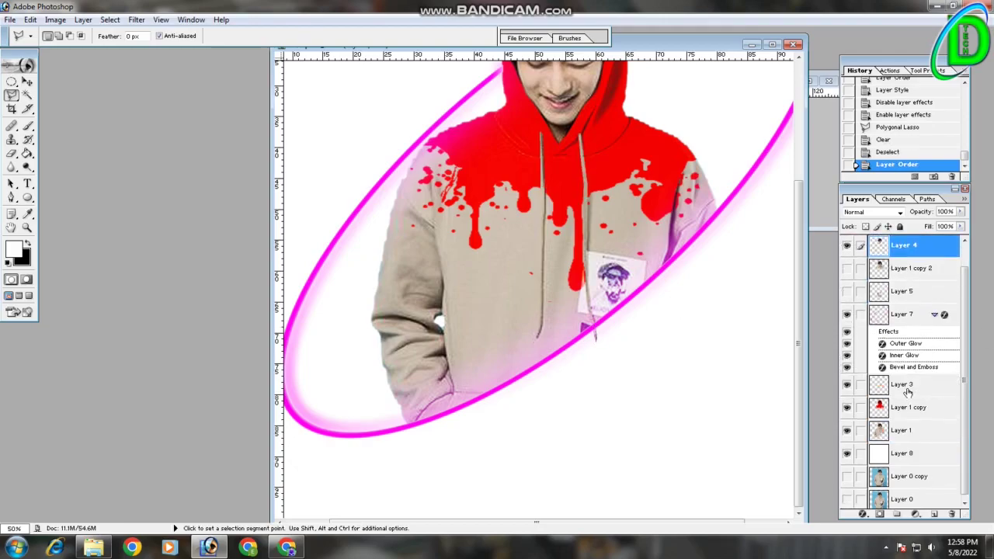
pyautogui.doubleClick(588, 339)
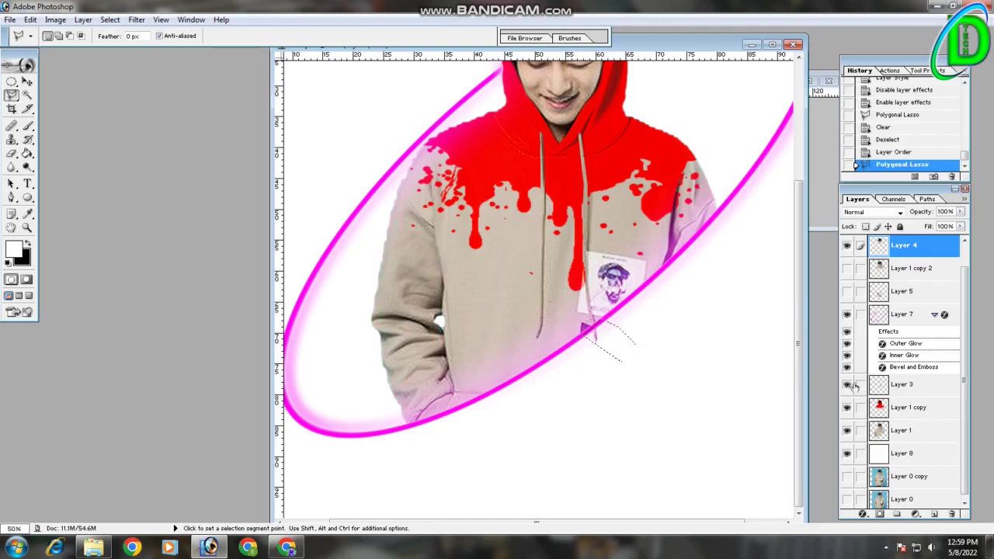
pyautogui.press('Delete')
pyautogui.hotkey('ctrl', 'd')
pyautogui.hotkey('ctrl', '-')
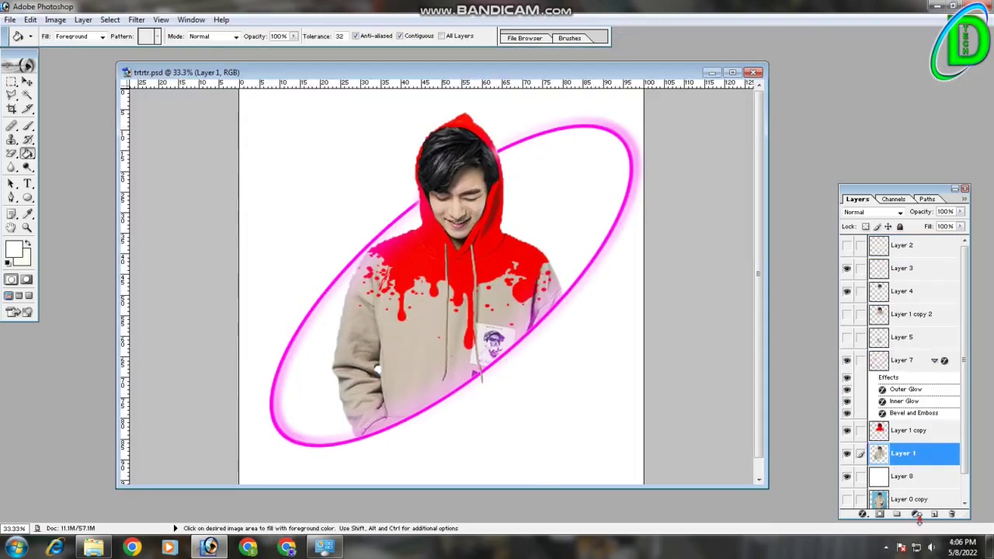
# Add a Selective Color adjustment that pushes Neutrals toward cyan, reducing yellow and magenta.
pyautogui.click(915, 514)
pyautogui.click(917, 437)
pyautogui.click(776, 283)
pyautogui.click(765, 365)
pyautogui.moveTo(763, 371); pyautogui.dragTo(701, 370)
pyautogui.moveTo(763, 343); pyautogui.dragTo(701, 342)
pyautogui.moveTo(763, 315); pyautogui.dragTo(826, 314)
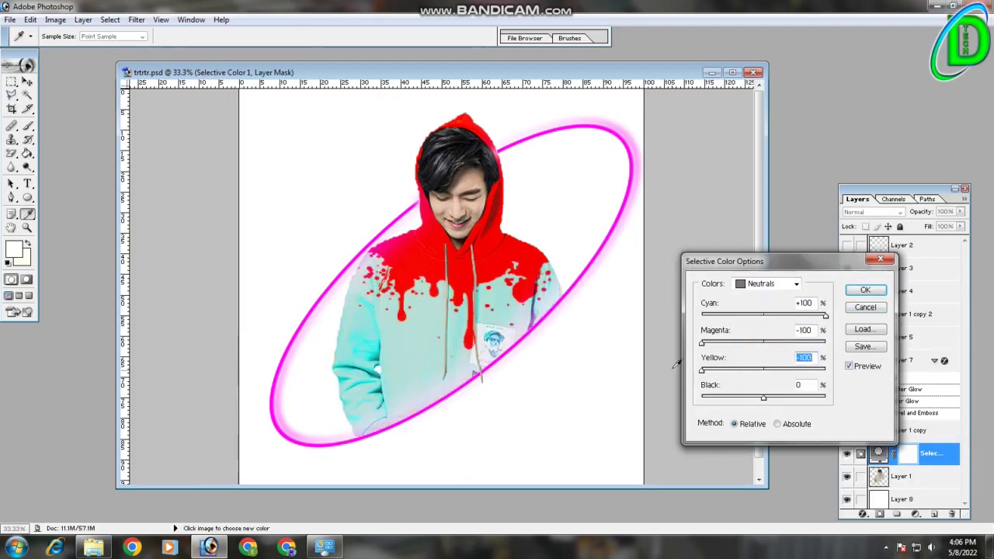
pyautogui.click(777, 283)
pyautogui.click(765, 381)
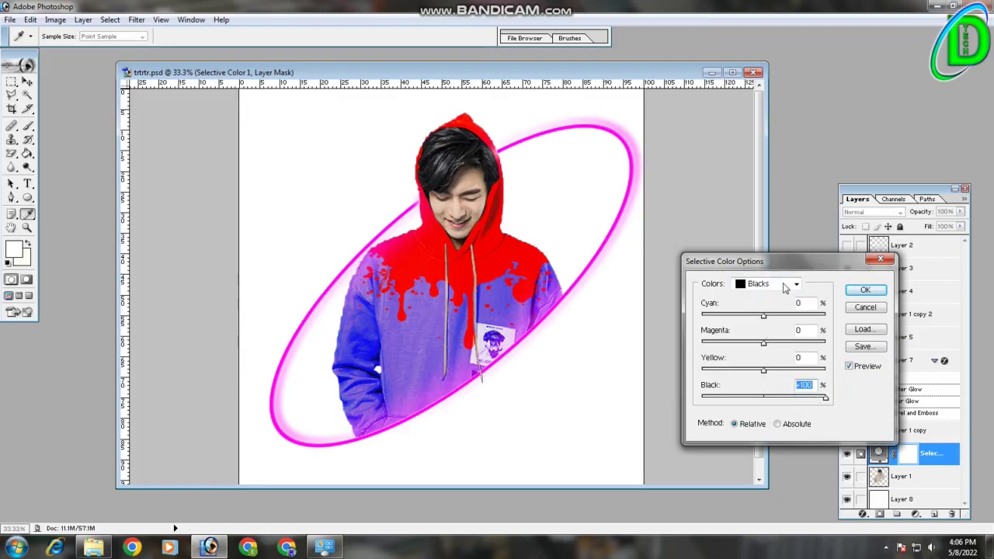
pyautogui.click(864, 289)
# Add a second Selective Color adjustment with the Blues' magenta set to 100.
pyautogui.click(915, 514)
pyautogui.click(917, 437)
pyautogui.click(768, 284)
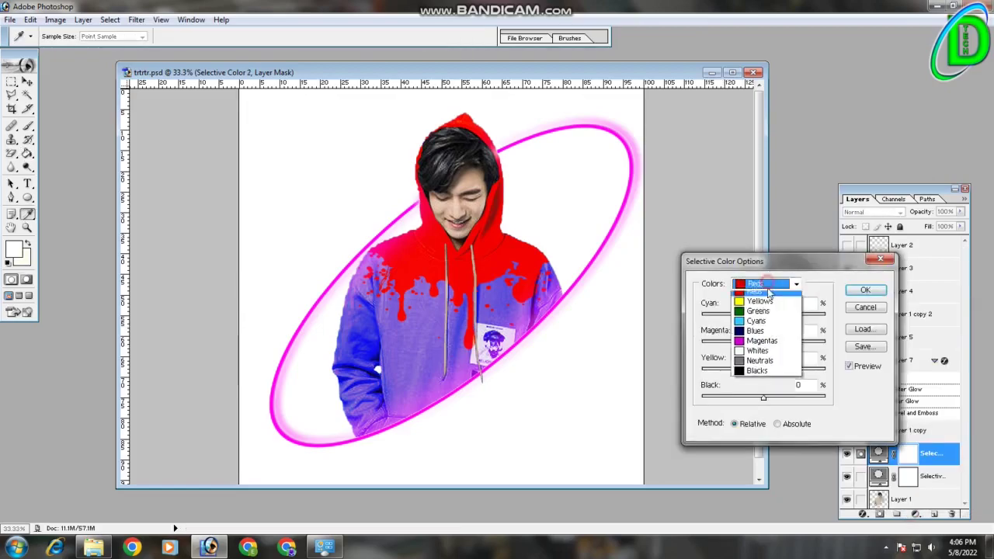
pyautogui.click(769, 284)
pyautogui.click(765, 370)
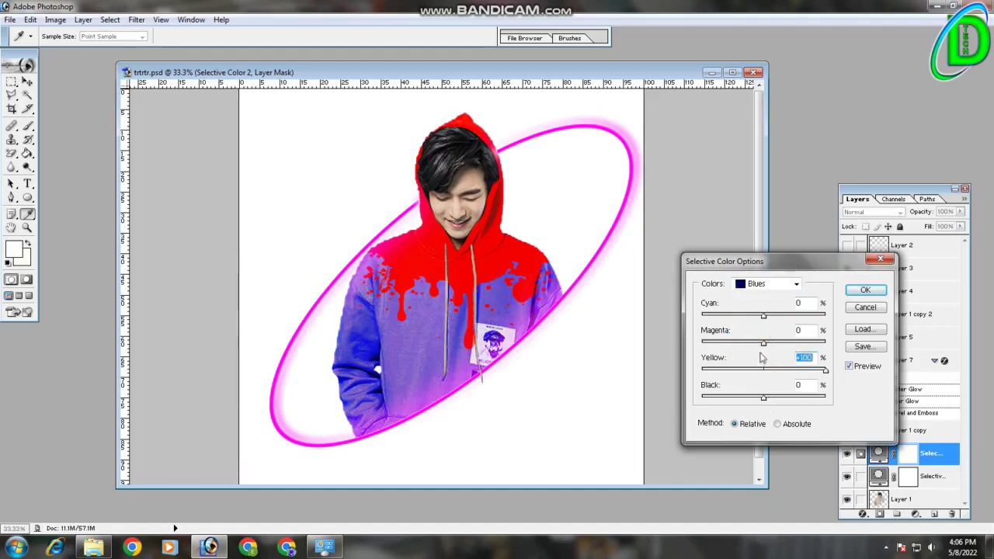
pyautogui.press('Tab')
pyautogui.write('100')
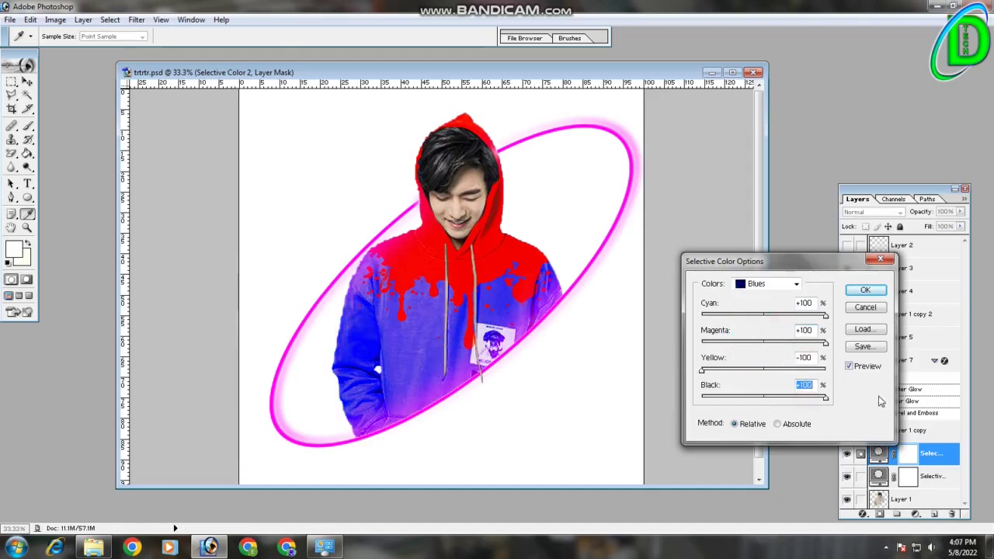
# Adjust the Cyans, Neutrals and Magentas ranges, then confirm the second adjustment.
pyautogui.click(768, 284)
pyautogui.click(757, 268)
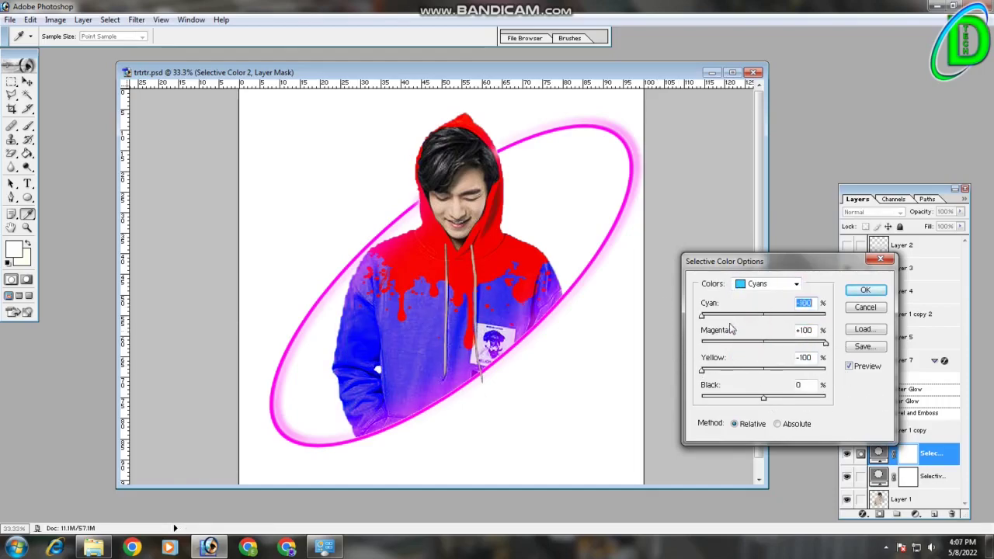
pyautogui.click(769, 284)
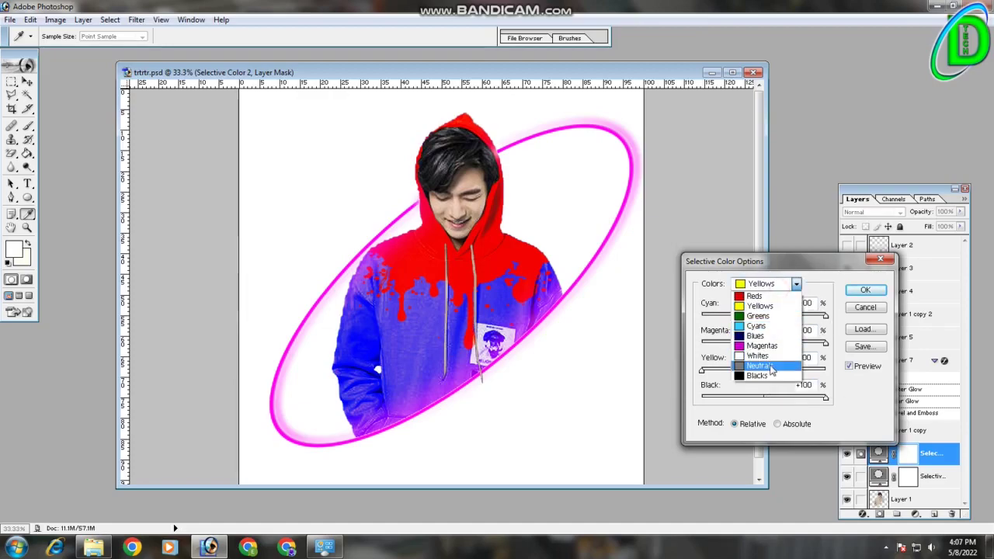
pyautogui.click(757, 366)
pyautogui.click(776, 284)
pyautogui.click(761, 345)
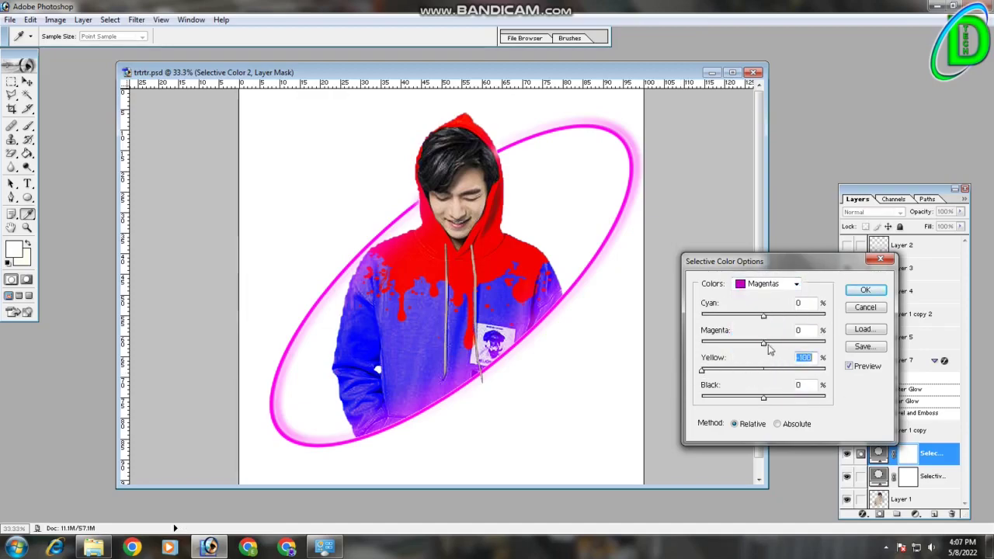
pyautogui.click(864, 290)
# Try a third Selective Color with Neutrals cyan 100 and yellow -25, then discard it.
pyautogui.doubleClick(878, 454)
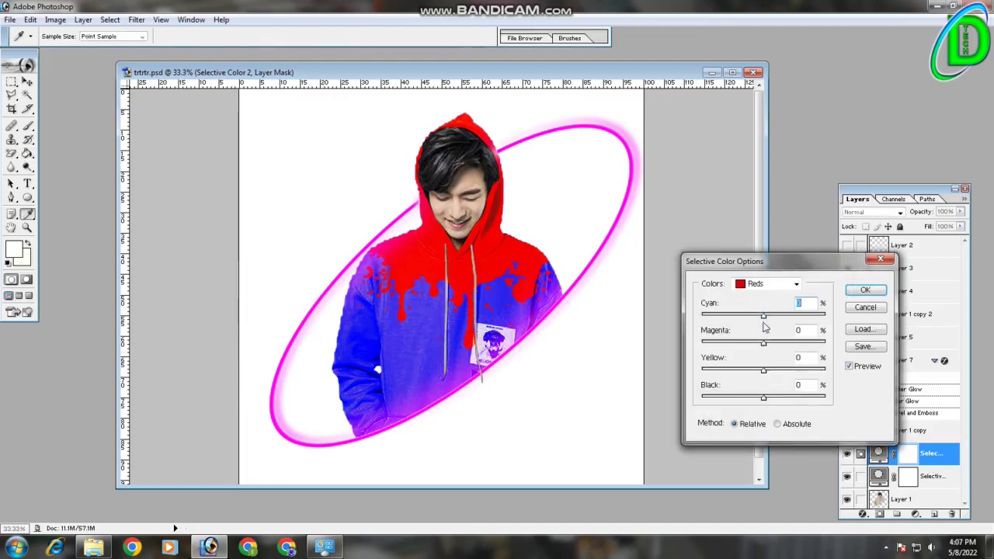
pyautogui.click(768, 284)
pyautogui.click(763, 371)
pyautogui.hotkey('shift', 'Tab')
pyautogui.write('100')
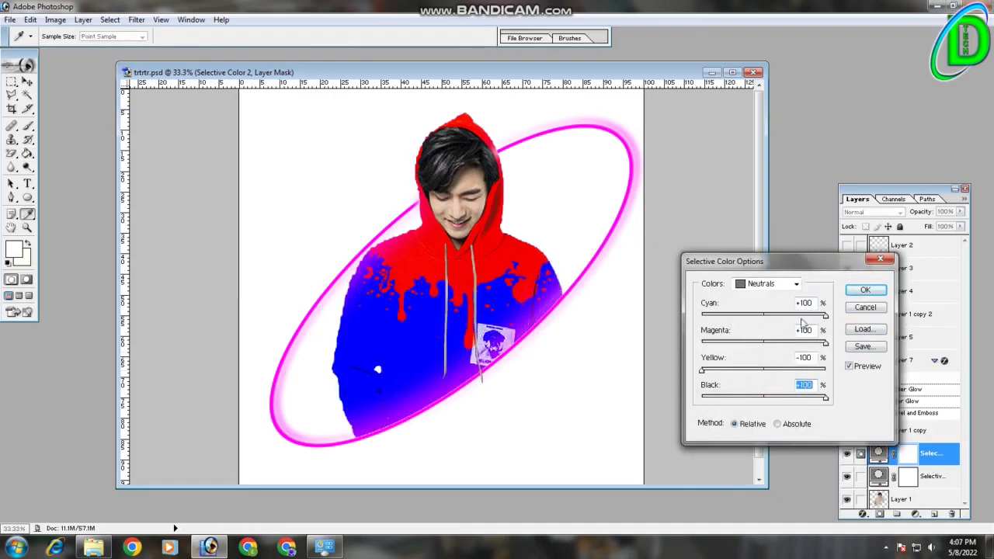
pyautogui.moveTo(701, 369)
pyautogui.mouseDown()
pyautogui.moveTo(825, 371)
pyautogui.moveTo(786, 325)
pyautogui.mouseUp()
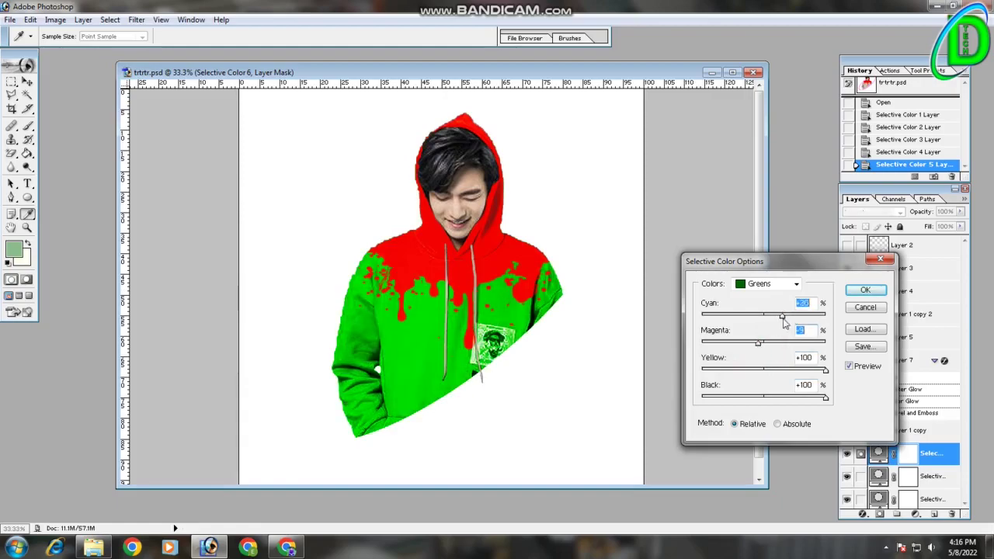
pyautogui.click(864, 307)
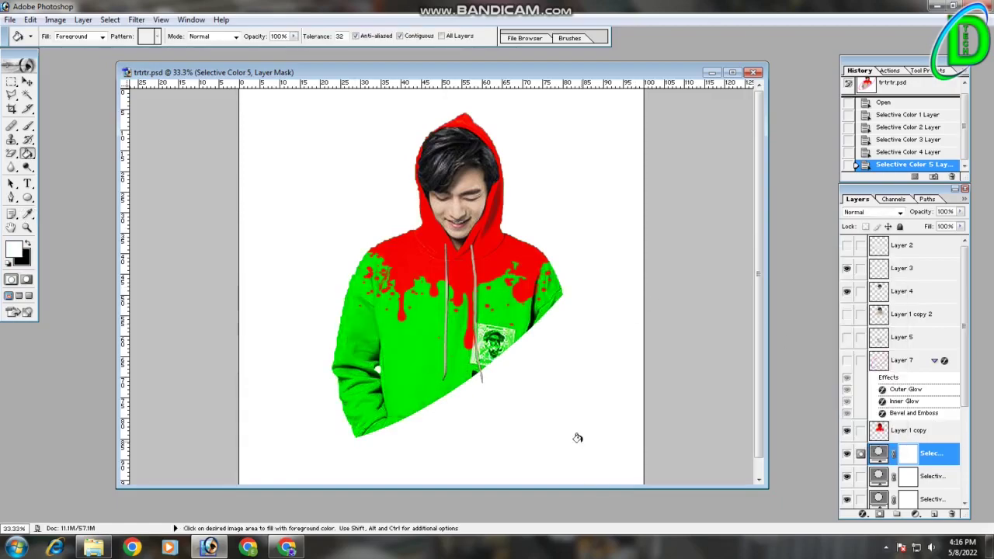
# Show the ring again, add a new layer above Layer 4, and set the foreground to red FF0005.
pyautogui.click(846, 360)
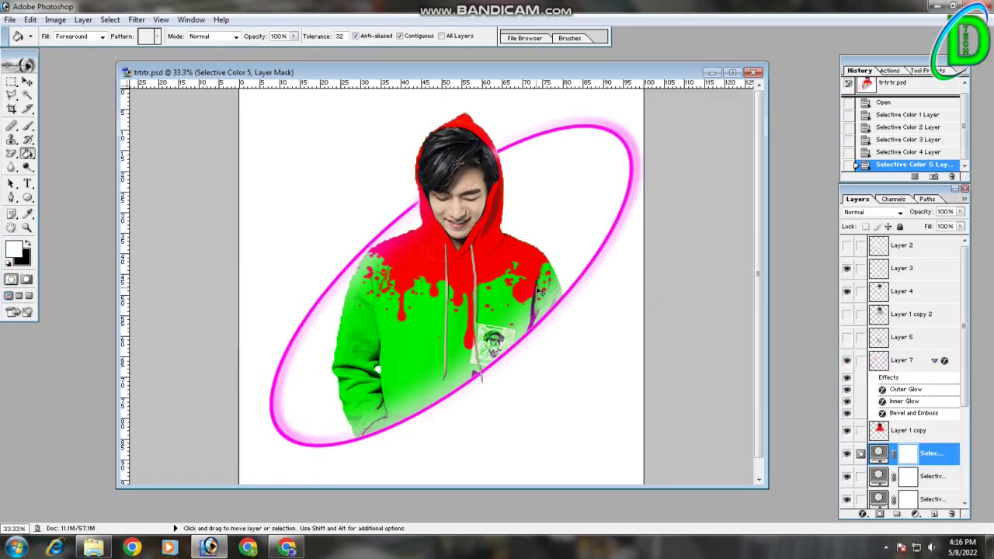
pyautogui.hotkey('ctrl', '+')
pyautogui.hotkey('ctrl', '+')
pyautogui.hotkey('ctrl', '+')
pyautogui.hotkey('ctrl', '+')
pyautogui.hotkey('ctrl', '+')
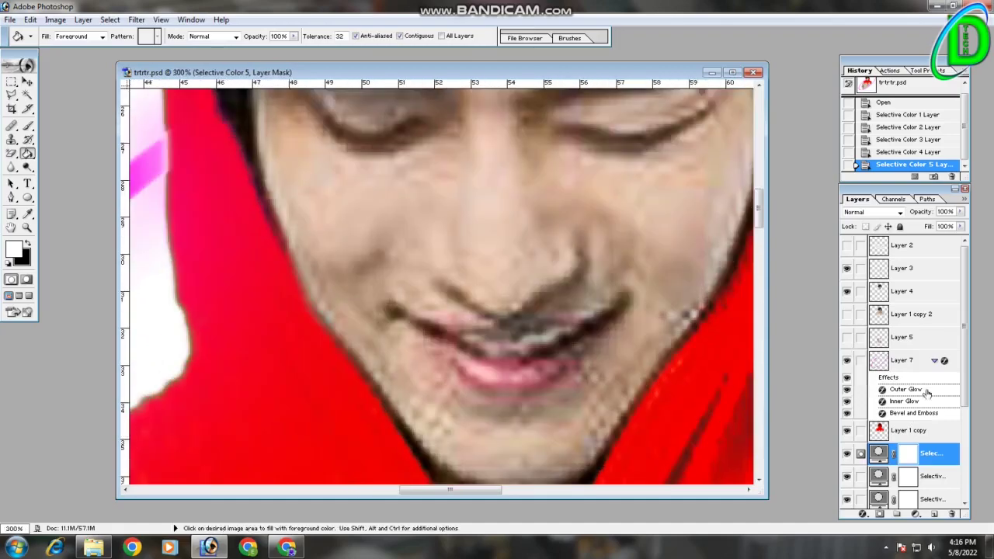
pyautogui.click(904, 291)
pyautogui.click(847, 290)
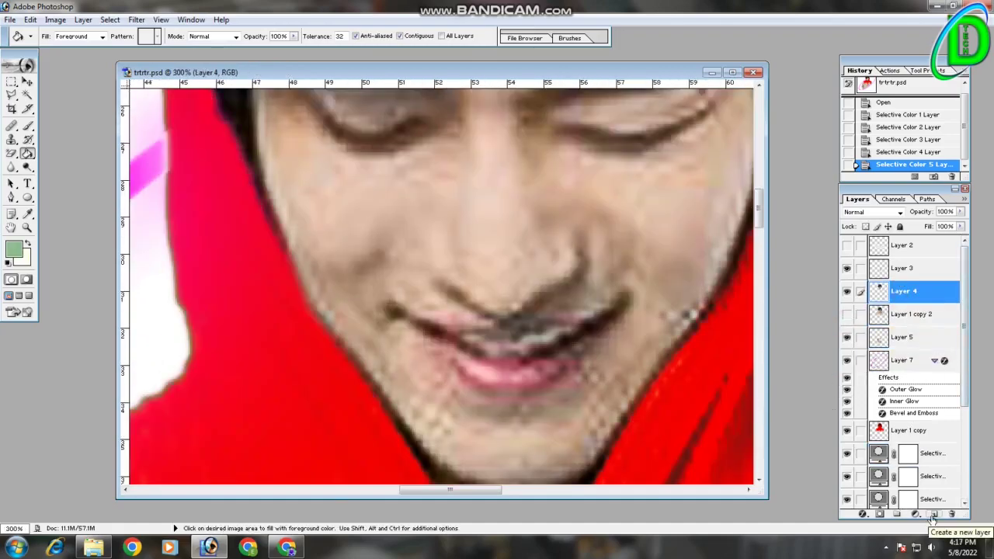
pyautogui.click(933, 516)
pyautogui.click(13, 248)
pyautogui.click(733, 248)
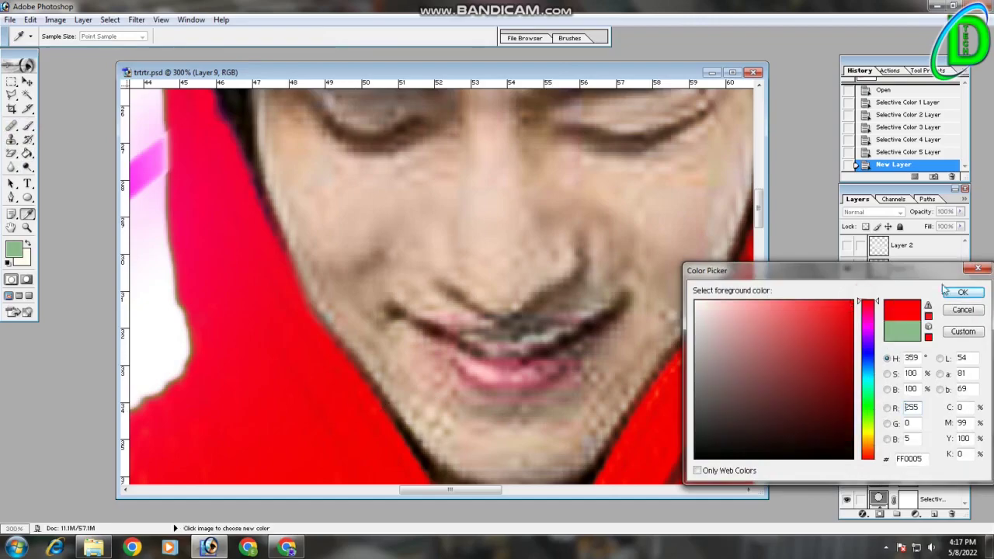
pyautogui.click(963, 291)
# Paint red over the lips with the Brush tool, adjusting the brush size.
pyautogui.press('b')
pyautogui.moveTo(465, 365)
pyautogui.mouseDown()
pyautogui.moveTo(528, 365)
pyautogui.moveTo(481, 372)
pyautogui.moveTo(536, 377)
pyautogui.mouseUp()
pyautogui.hotkey('ctrl', 'z')
pyautogui.rightClick(536, 371)
pyautogui.moveTo(544, 369); pyautogui.dragTo(616, 312)
pyautogui.rightClick(554, 339)
pyautogui.hotkey('ctrl', 'alt', 'z')
pyautogui.hotkey('ctrl', 'alt', 'z')
pyautogui.hotkey('ctrl', 'alt', 'z')
pyautogui.hotkey('ctrl', 'alt', 'z')
pyautogui.hotkey('ctrl', 'alt', 'z')
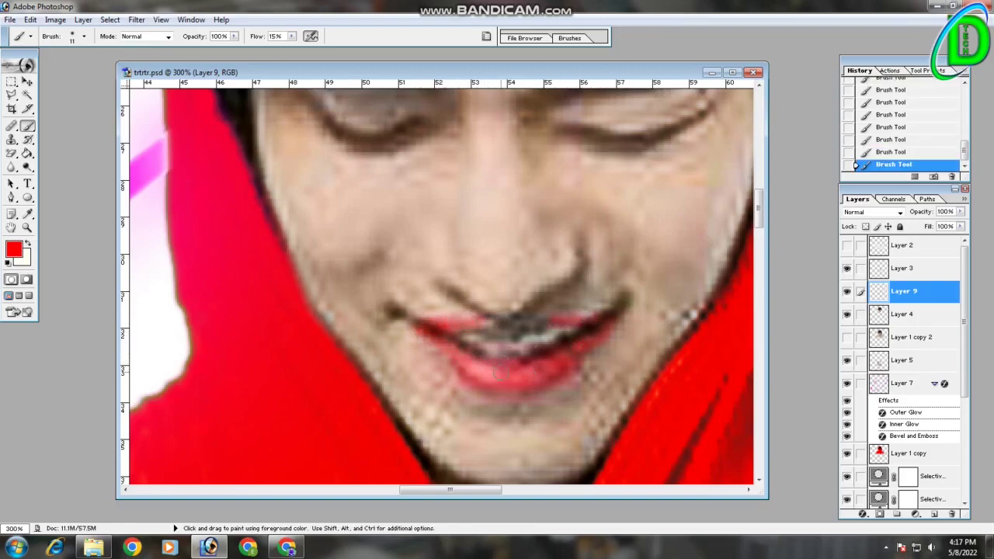
# Set the lip layer's blend mode to Soft Light and compare it on and off.
pyautogui.click(873, 212)
pyautogui.click(861, 327)
pyautogui.click(846, 291)
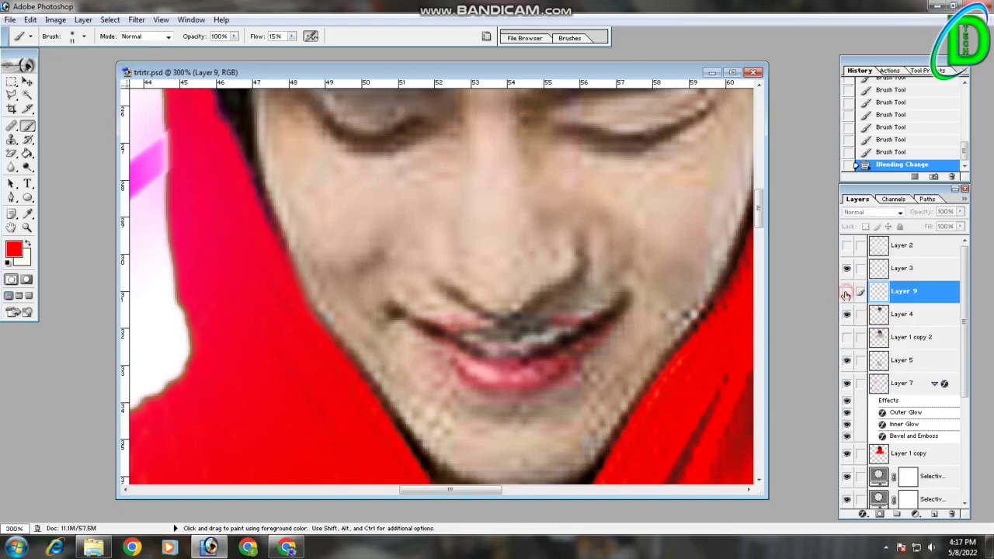
pyautogui.hotkey('ctrl', '0')
pyautogui.click(846, 291)
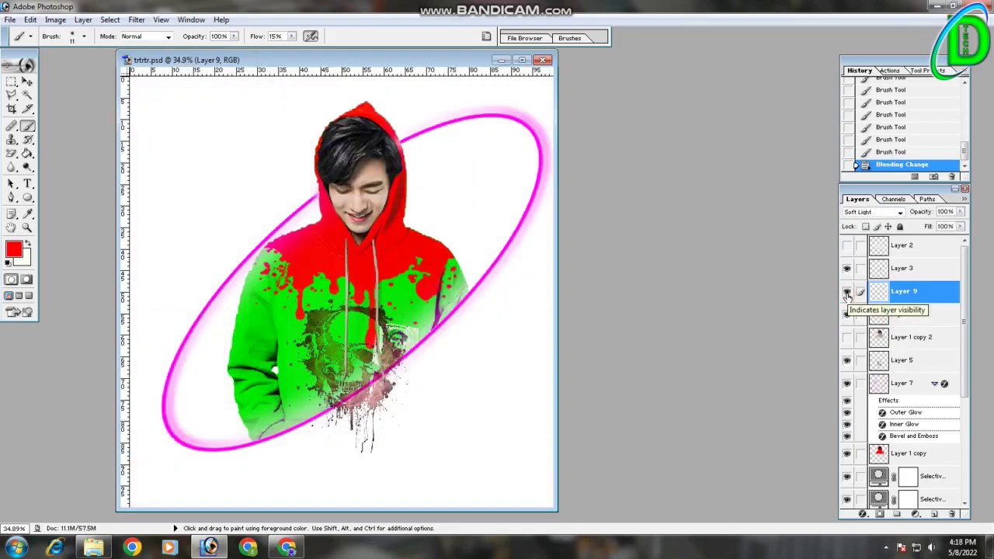
# Hide the skull print layer and erase stray colour on the face.
pyautogui.click(846, 360)
pyautogui.hotkey('ctrl', '-')
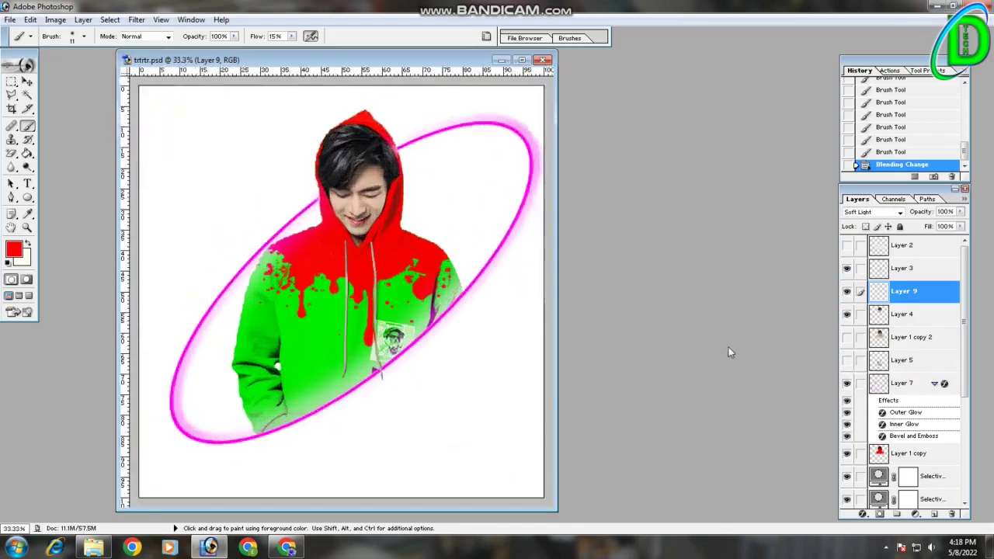
pyautogui.hotkey('ctrl', 'alt', '0')
pyautogui.press('e')
pyautogui.click(355, 253)
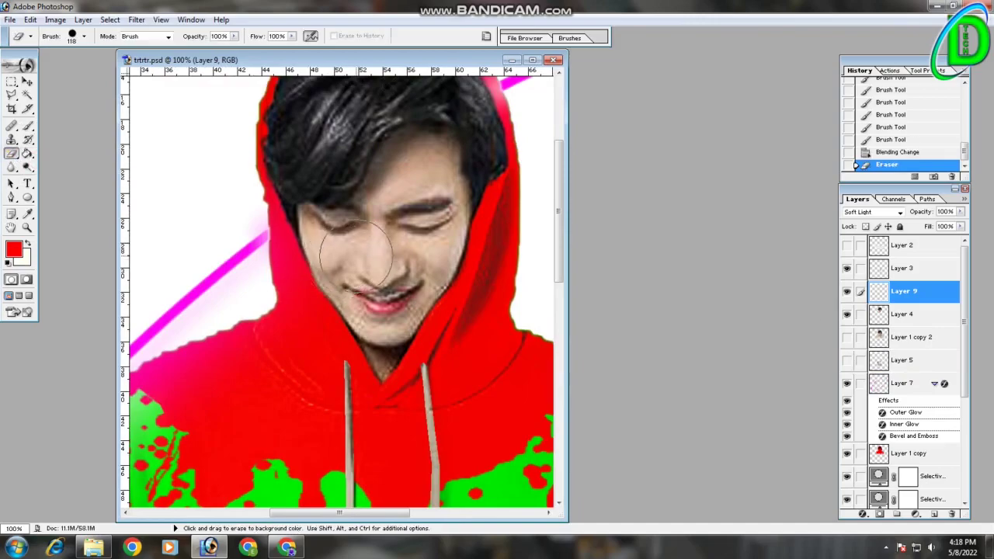
pyautogui.hotkey('ctrl', '-')
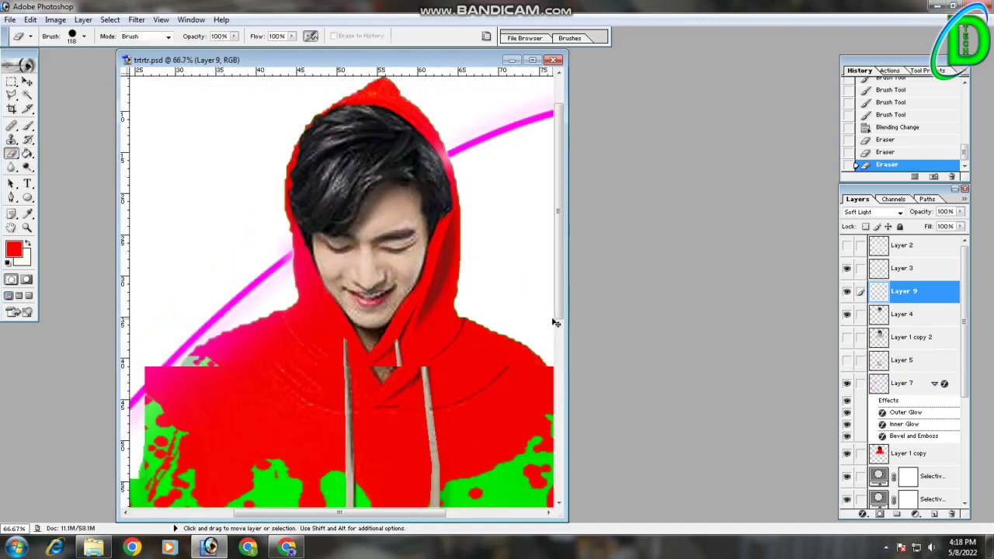
pyautogui.hotkey('ctrl', '-')
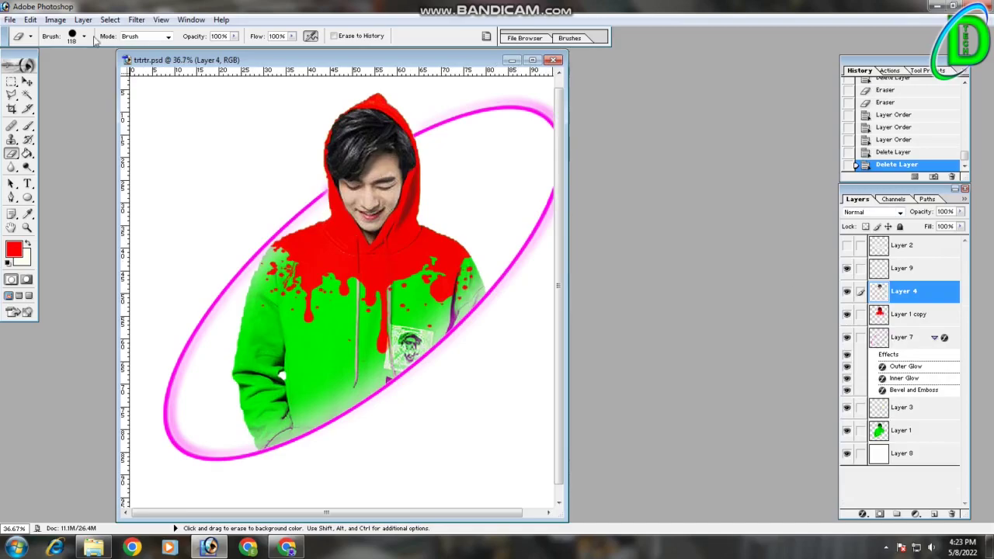
# Try a Selective Color boost to the Blacks in the hair, then undo it.
pyautogui.click(56, 19)
pyautogui.click(188, 193)
pyautogui.click(780, 325)
pyautogui.click(744, 409)
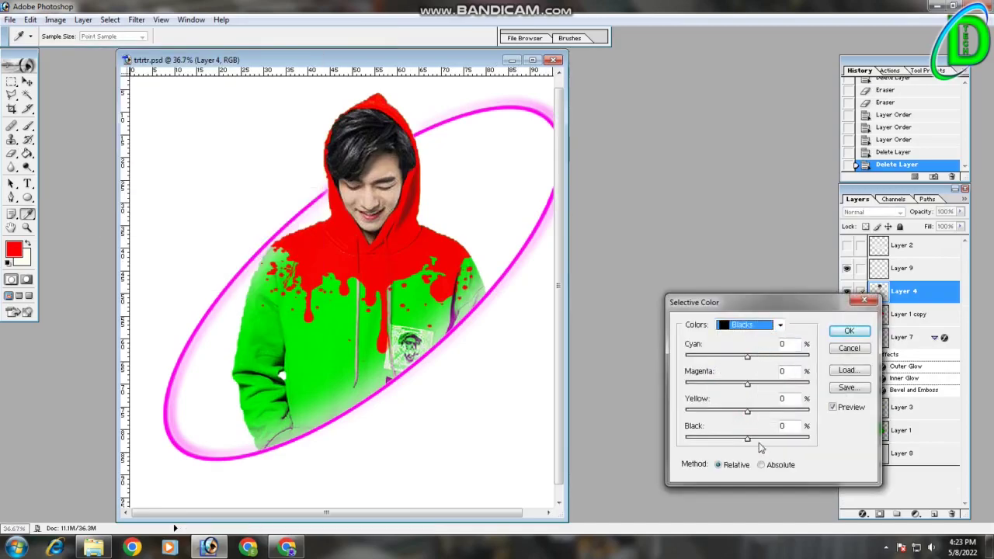
pyautogui.moveTo(748, 437); pyautogui.dragTo(862, 442)
pyautogui.click(848, 332)
pyautogui.press('e')
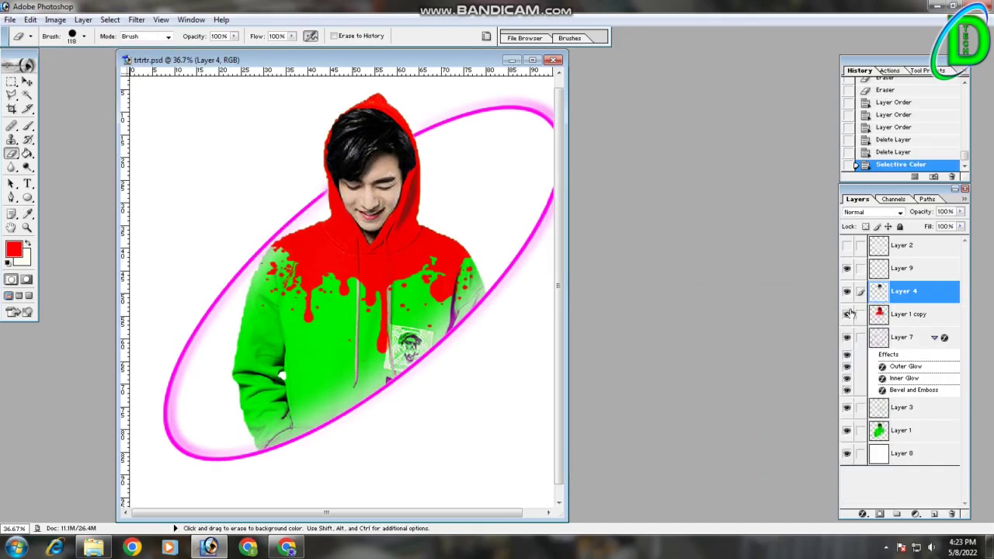
pyautogui.hotkey('ctrl', 'z')
pyautogui.hotkey('ctrl', 'z')
pyautogui.hotkey('ctrl', 'z')
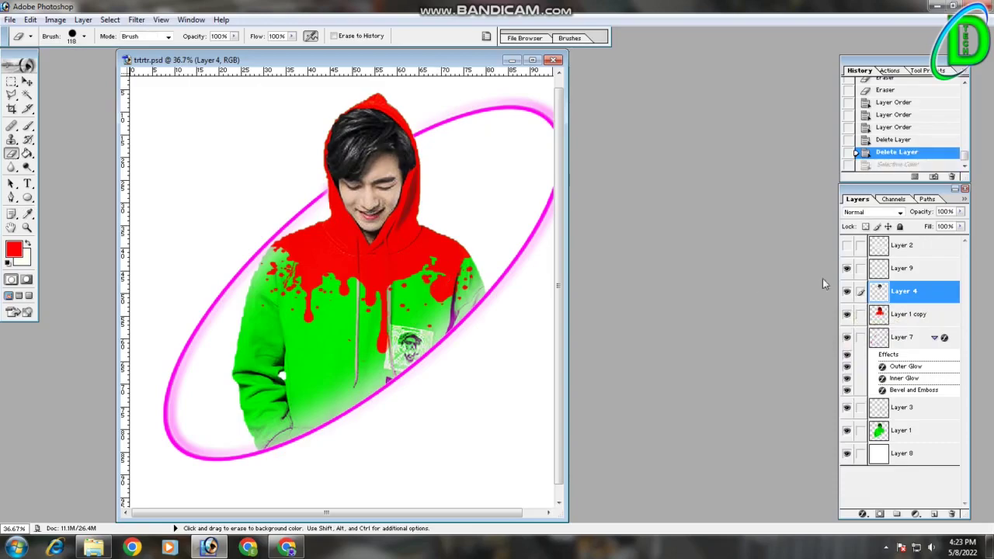
# Move Layer 3 just below Layer 2 and erase leftover colour near the ring edge.
pyautogui.moveTo(900, 407); pyautogui.dragTo(878, 268)
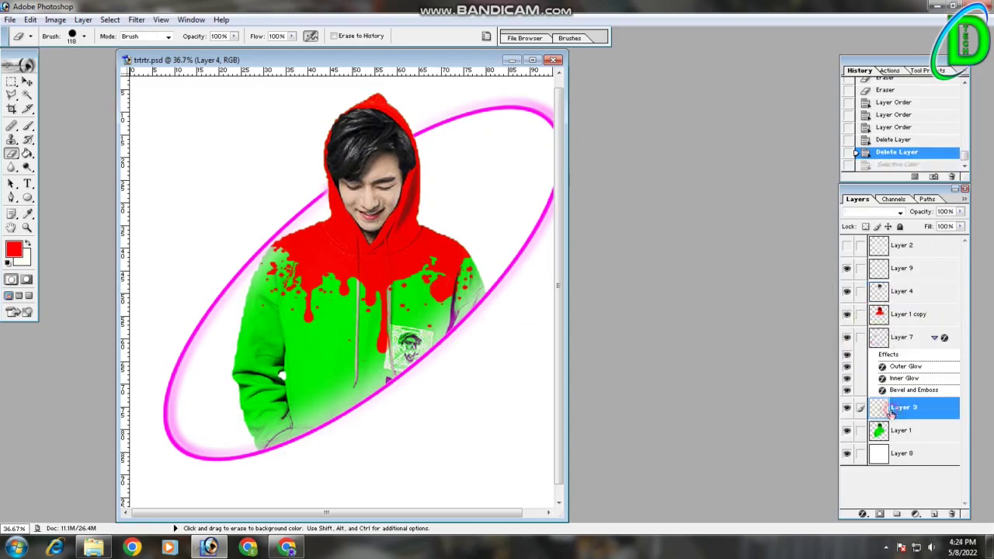
pyautogui.scroll(1, 906, 332)
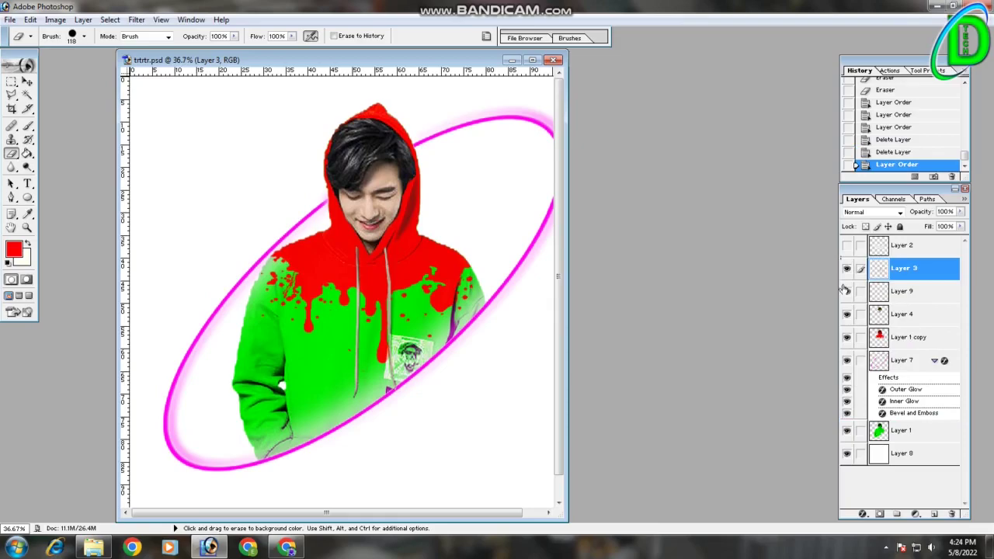
pyautogui.hotkey('ctrl', '+')
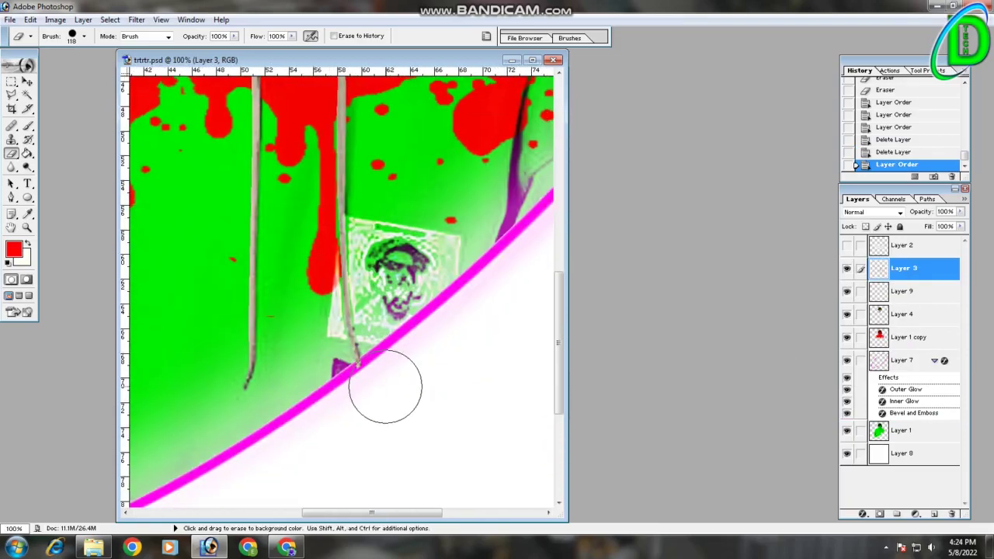
pyautogui.click(383, 386)
pyautogui.hotkey('ctrl', '-')
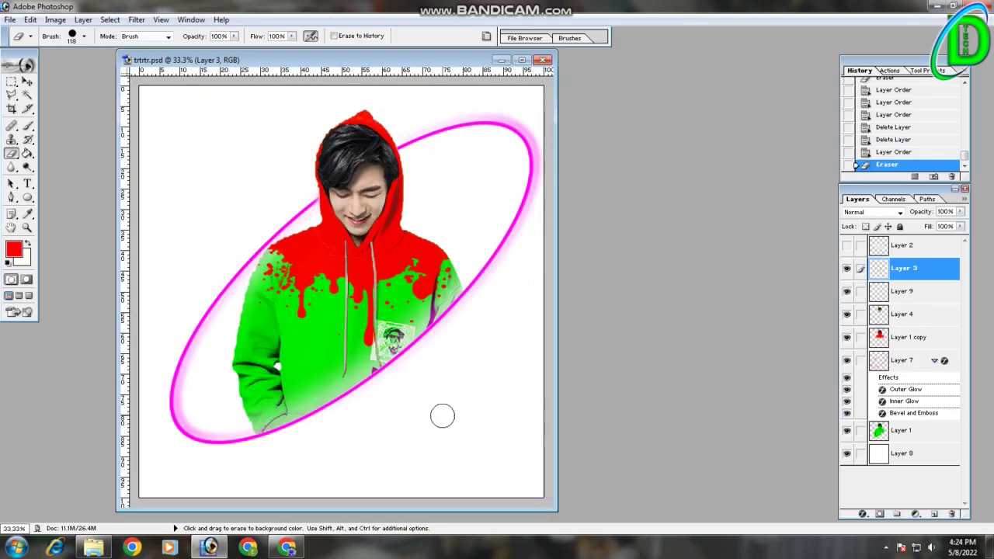
pyautogui.hotkey('ctrl', '-')
# Hide the white background, merge the visible layers, then show the background again.
pyautogui.click(846, 453)
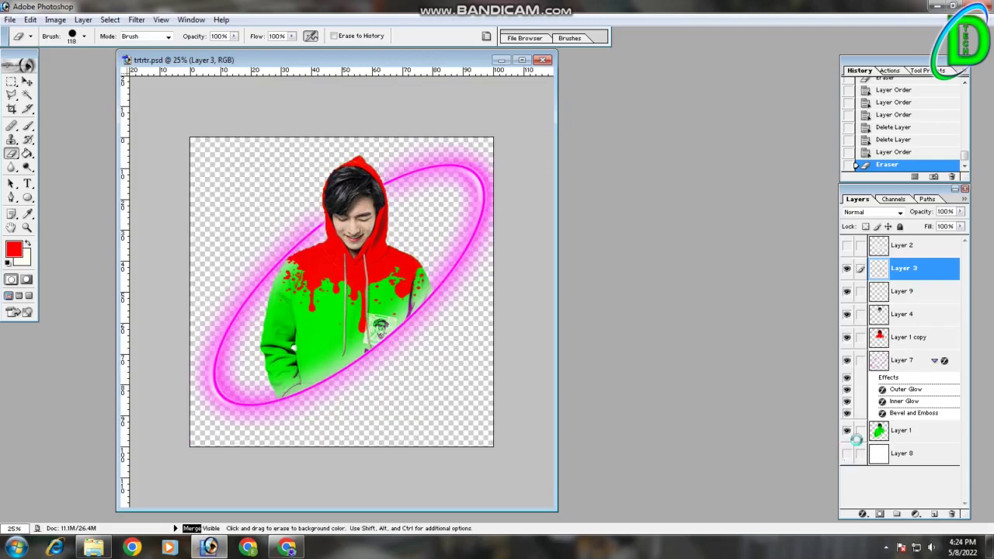
pyautogui.hotkey('ctrl', 'shift', 'e')
pyautogui.click(847, 291)
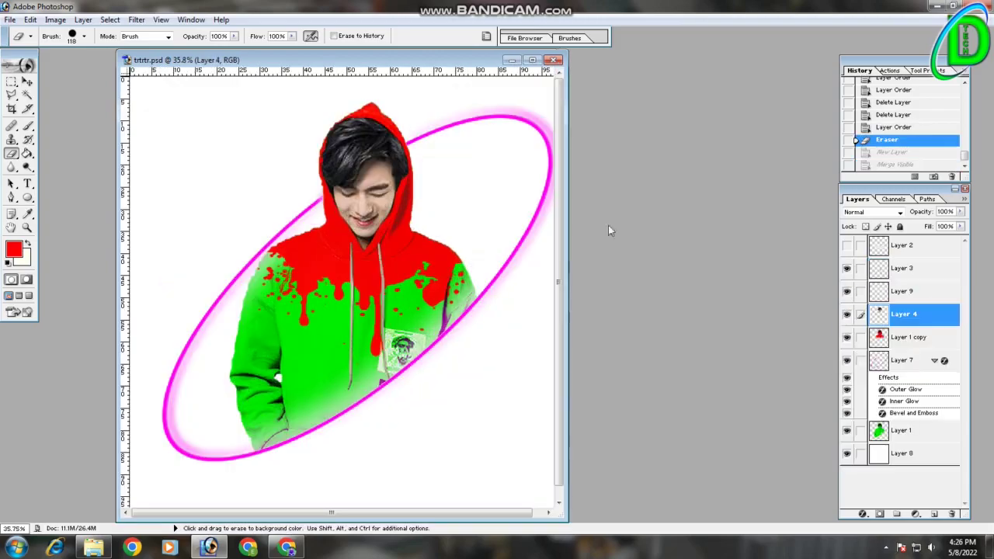
pyautogui.click(55, 19)
pyautogui.click(256, 127)
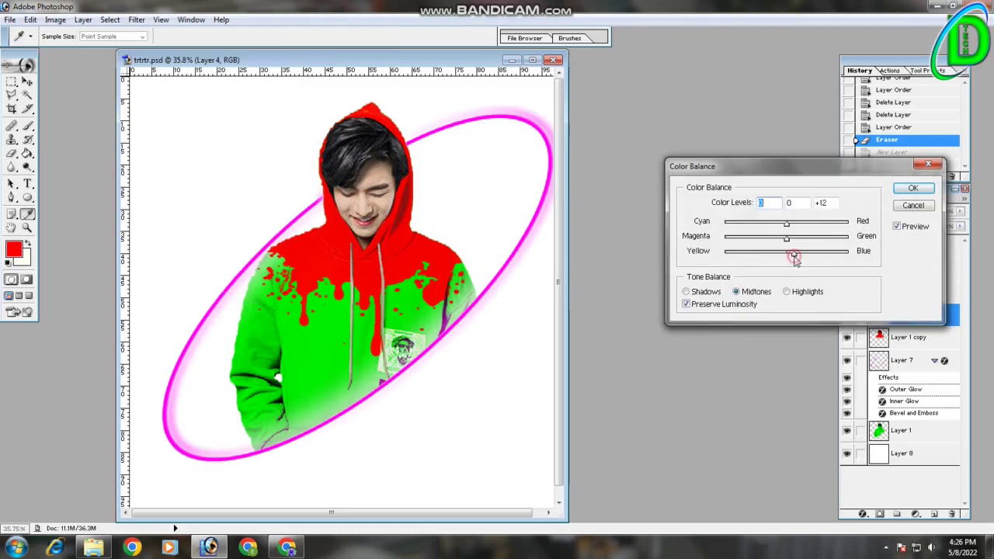
pyautogui.moveTo(789, 256); pyautogui.dragTo(795, 260)
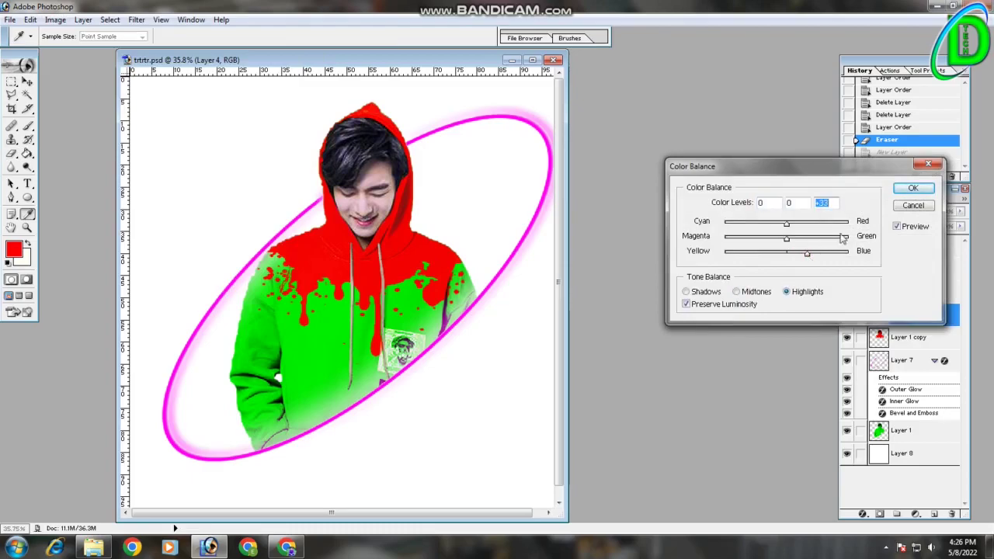
pyautogui.click(912, 205)
pyautogui.click(912, 337)
pyautogui.hotkey('ctrl', 'b')
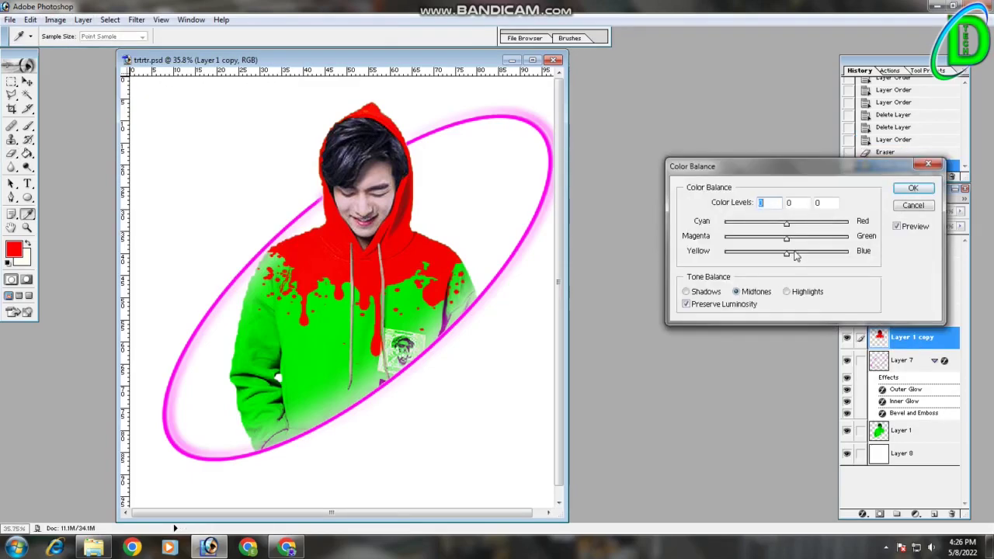
pyautogui.click(787, 291)
pyautogui.moveTo(793, 254)
pyautogui.mouseDown()
pyautogui.moveTo(821, 255)
pyautogui.moveTo(728, 245)
pyautogui.mouseUp()
pyautogui.click(766, 292)
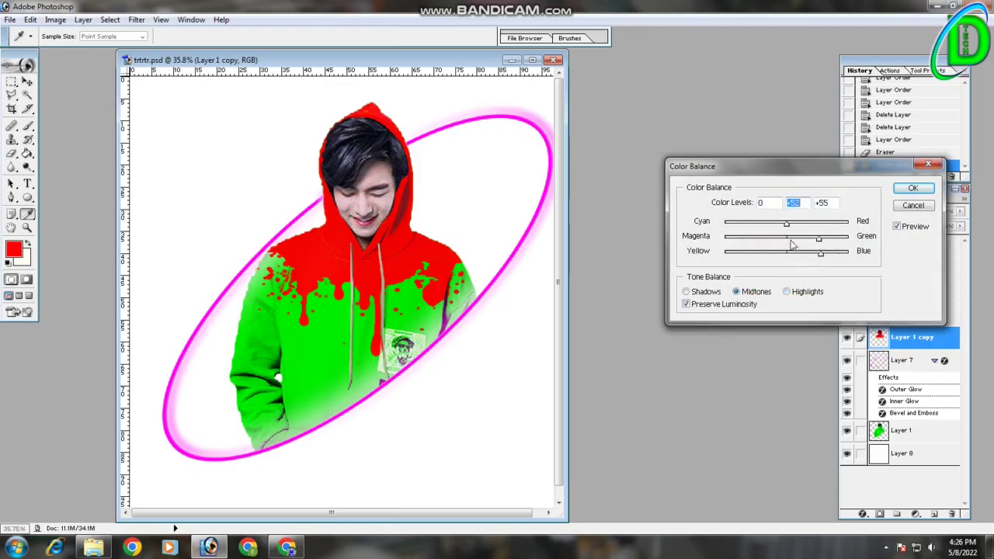
pyautogui.click(787, 292)
pyautogui.moveTo(801, 253); pyautogui.dragTo(832, 256)
pyautogui.click(913, 188)
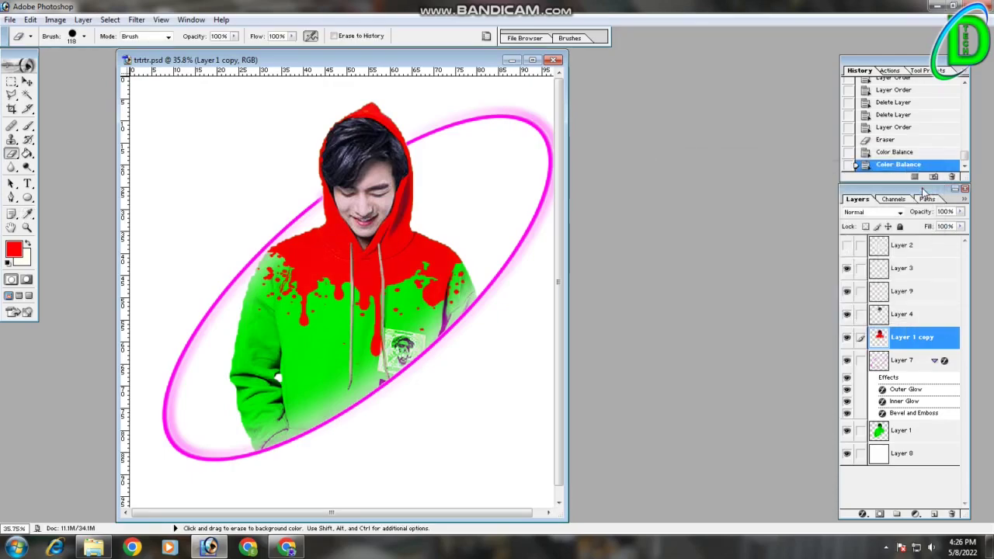
pyautogui.click(893, 431)
pyautogui.hotkey('ctrl', 'b')
pyautogui.moveTo(787, 253); pyautogui.dragTo(848, 253)
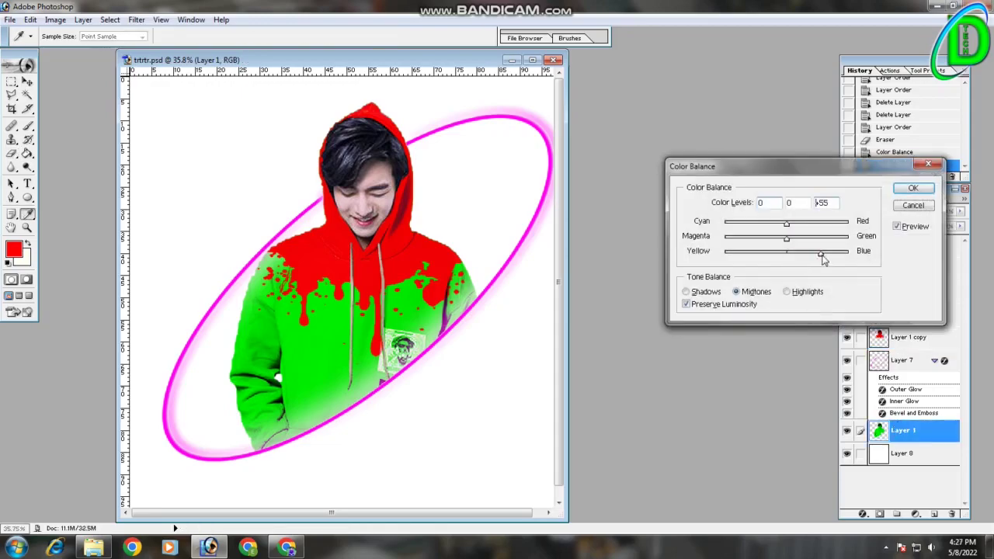
pyautogui.click(807, 292)
pyautogui.click(913, 189)
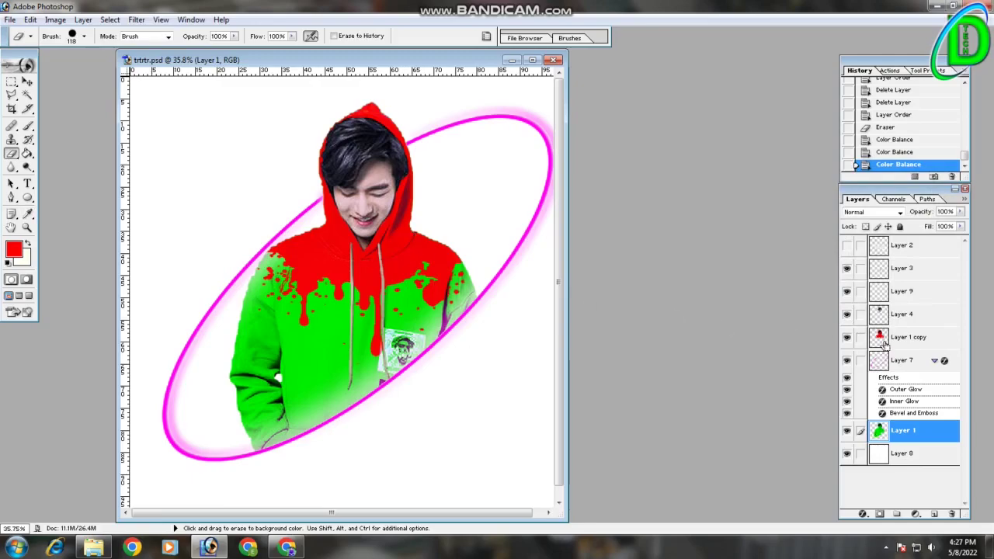
pyautogui.hotkey('ctrl', 'alt', 'z')
pyautogui.hotkey('ctrl', 'alt', 'z')
pyautogui.hotkey('ctrl', 'alt', 'z')
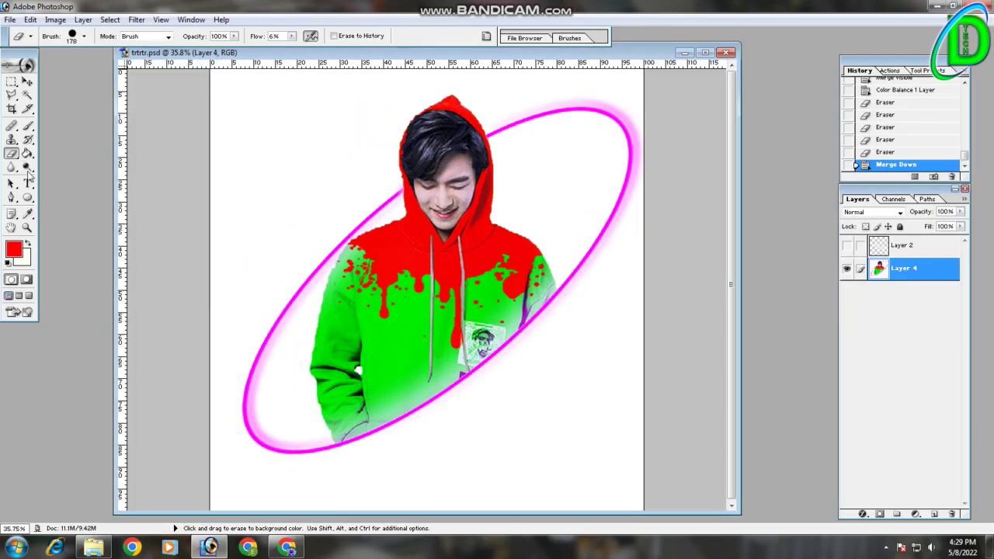
# Add a text box below the portrait reading 'Thanks For Watching' in red Arial Bold 24 pt.
pyautogui.click(27, 183)
pyautogui.moveTo(375, 423); pyautogui.dragTo(640, 502)
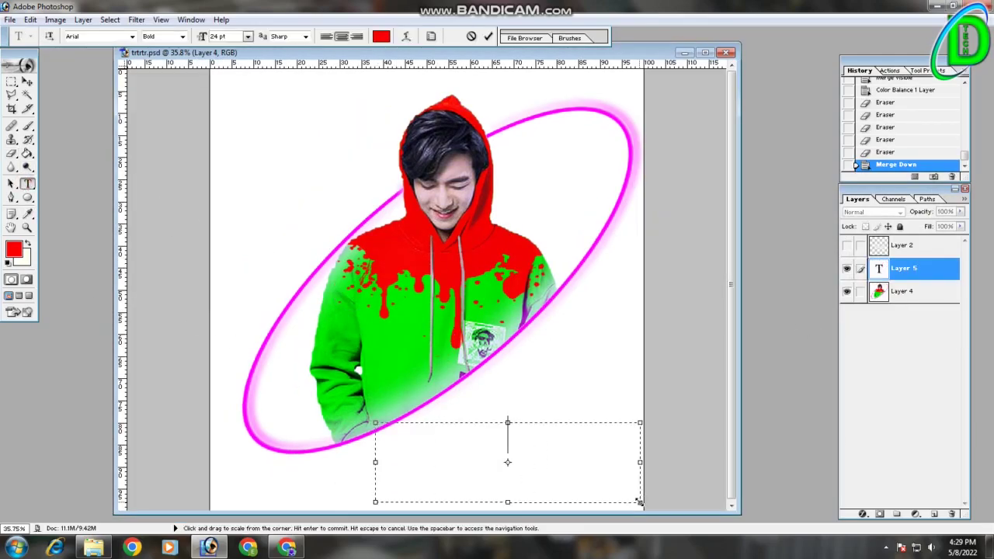
pyautogui.write('Thanks For Watching')
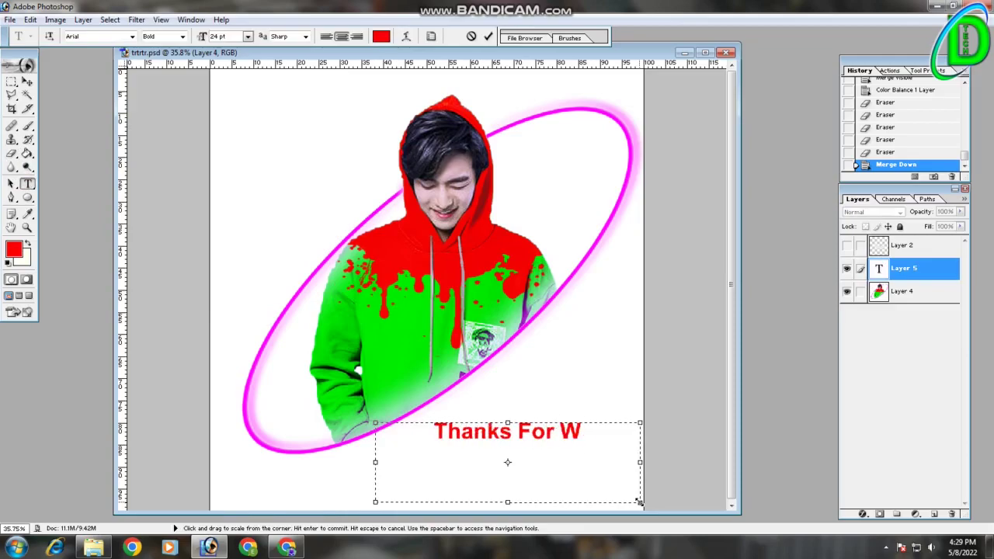